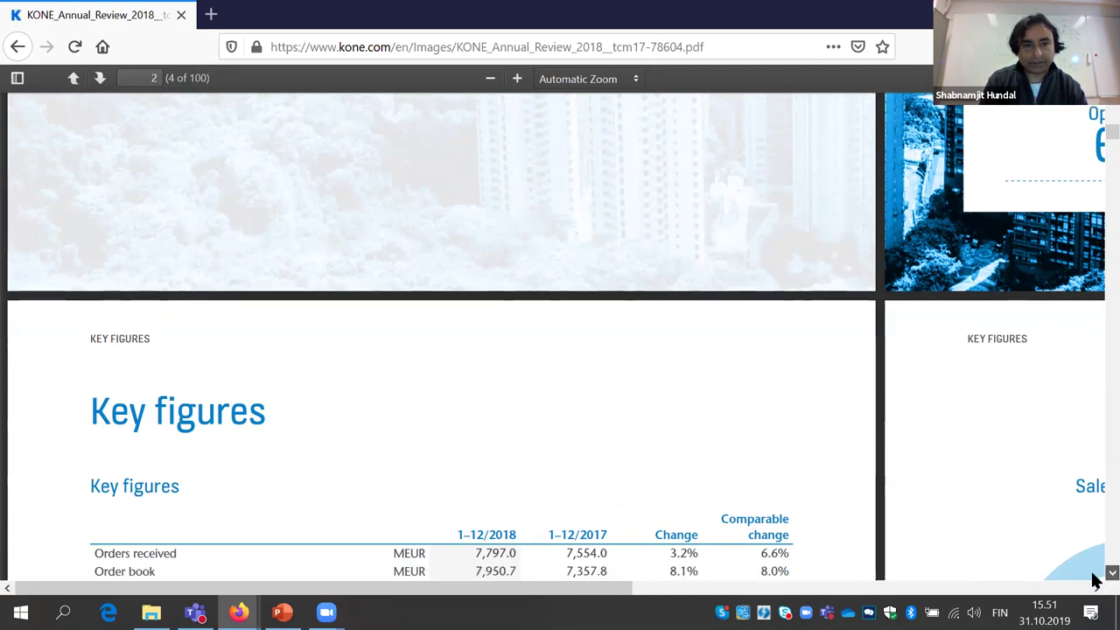
# Examine the Key figures table in the KONE 2018 annual review
pyautogui.scroll(-3, 1093, 582)
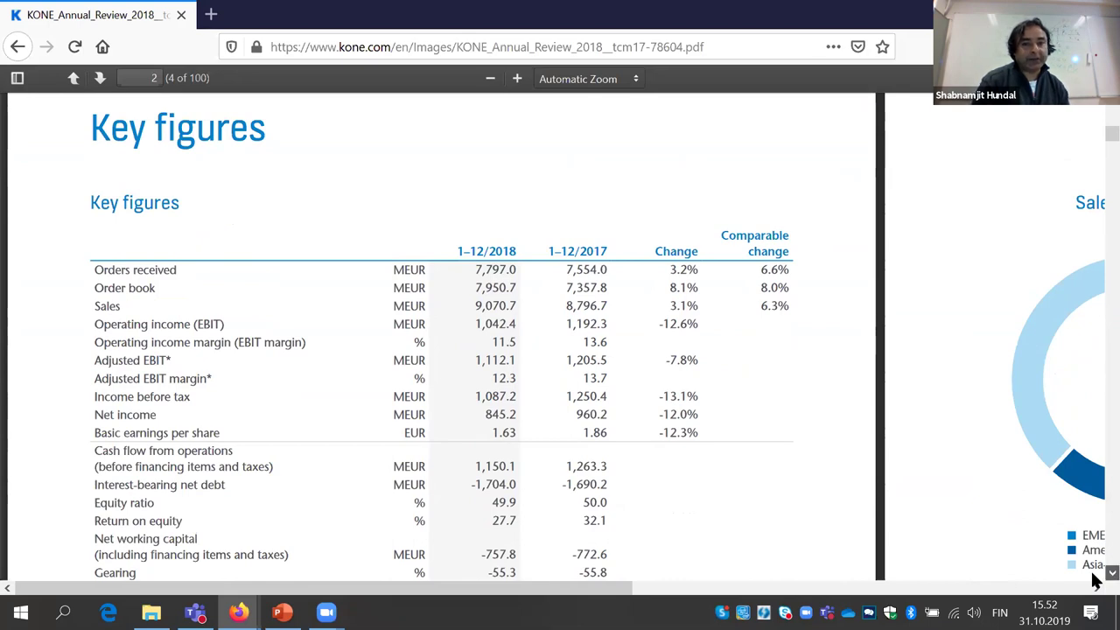
pyautogui.click(1112, 573)
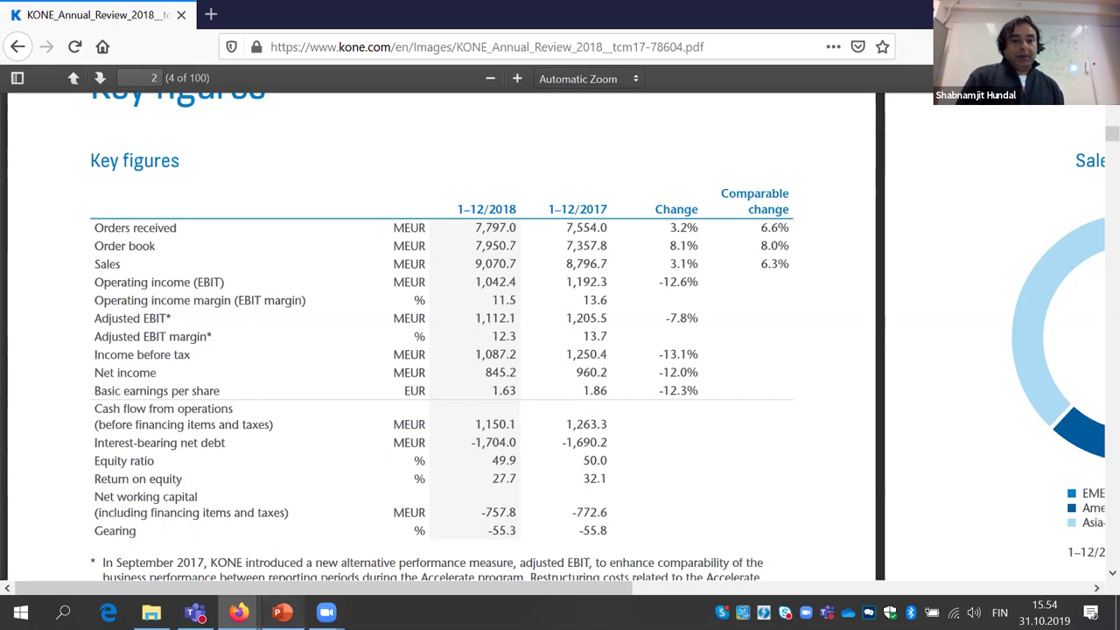
# Switch to PowerPoint and present the Operating Leverage slide with Task 4, ending the slide show after viewing it
pyautogui.click(282, 613)
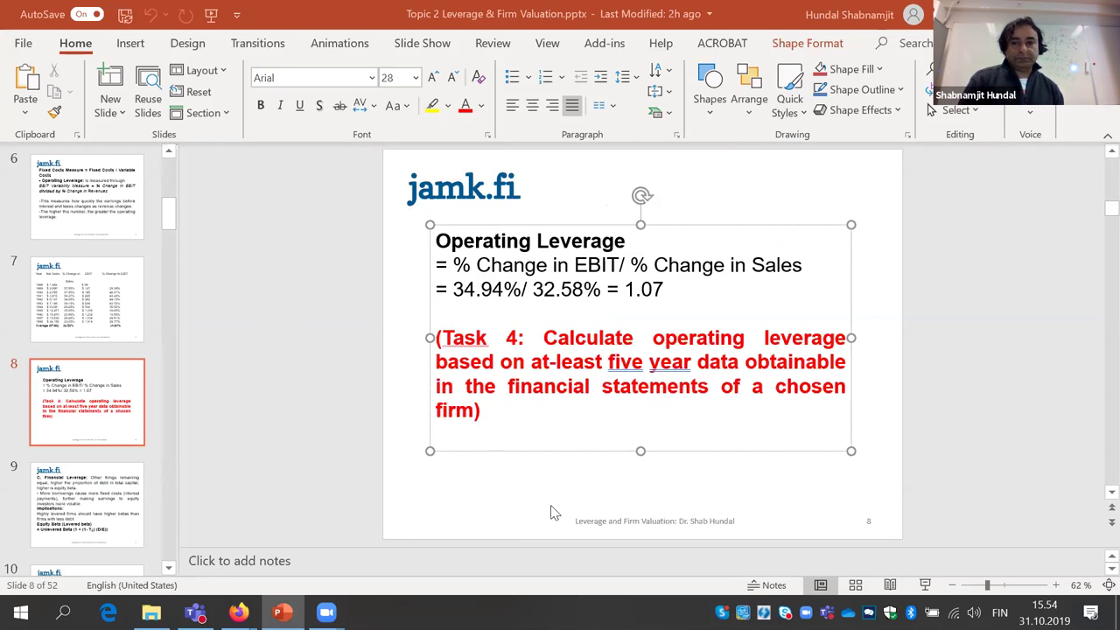
pyautogui.click(928, 593)
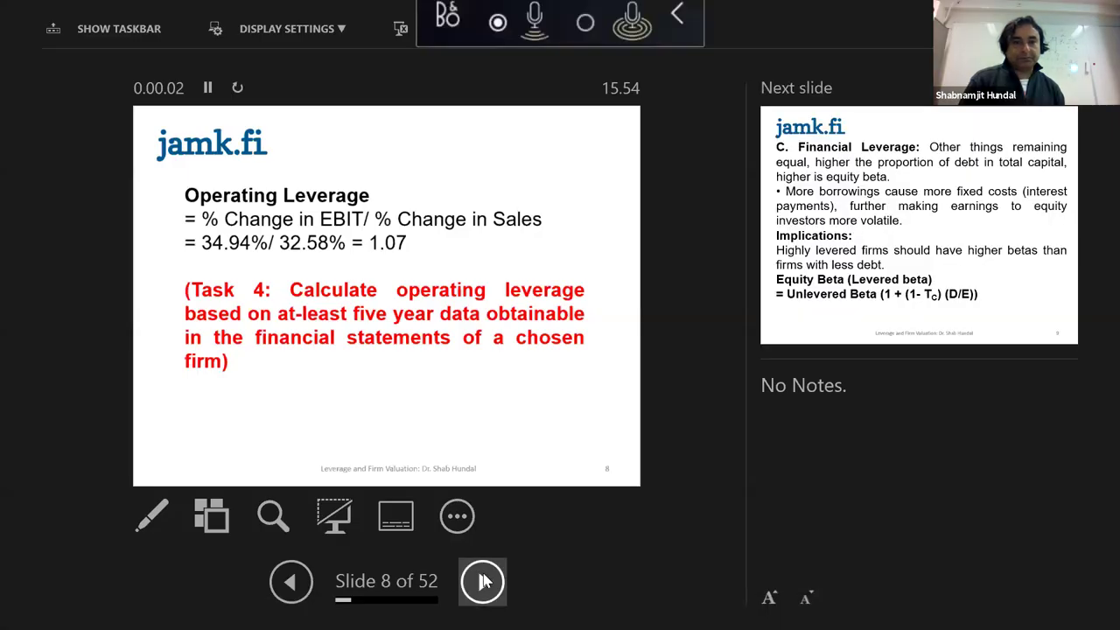
pyautogui.click(483, 581)
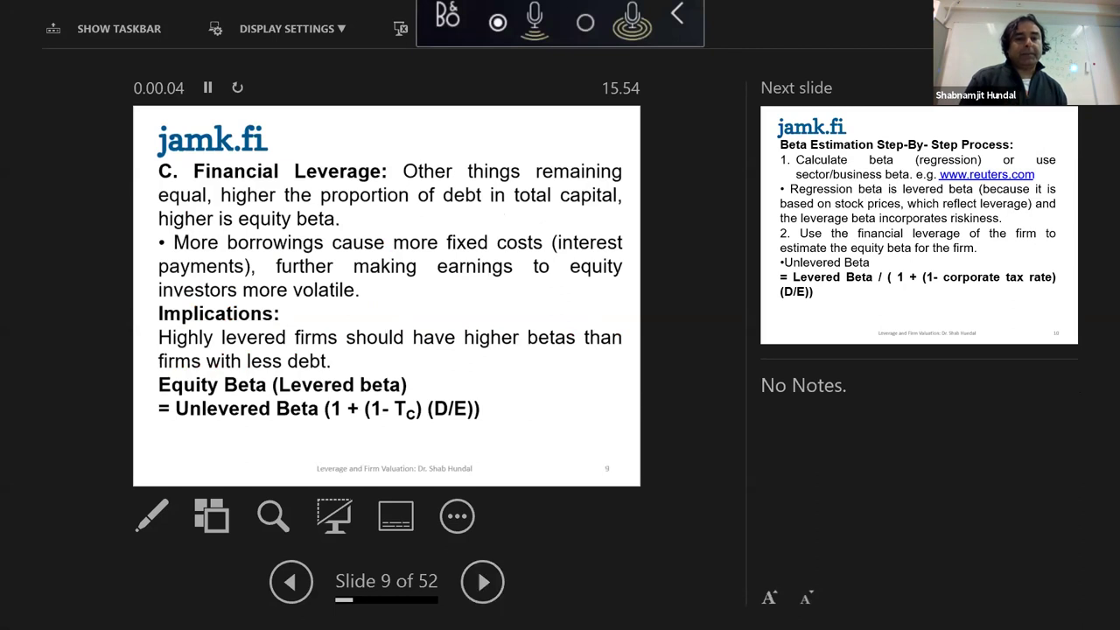
pyautogui.click(289, 582)
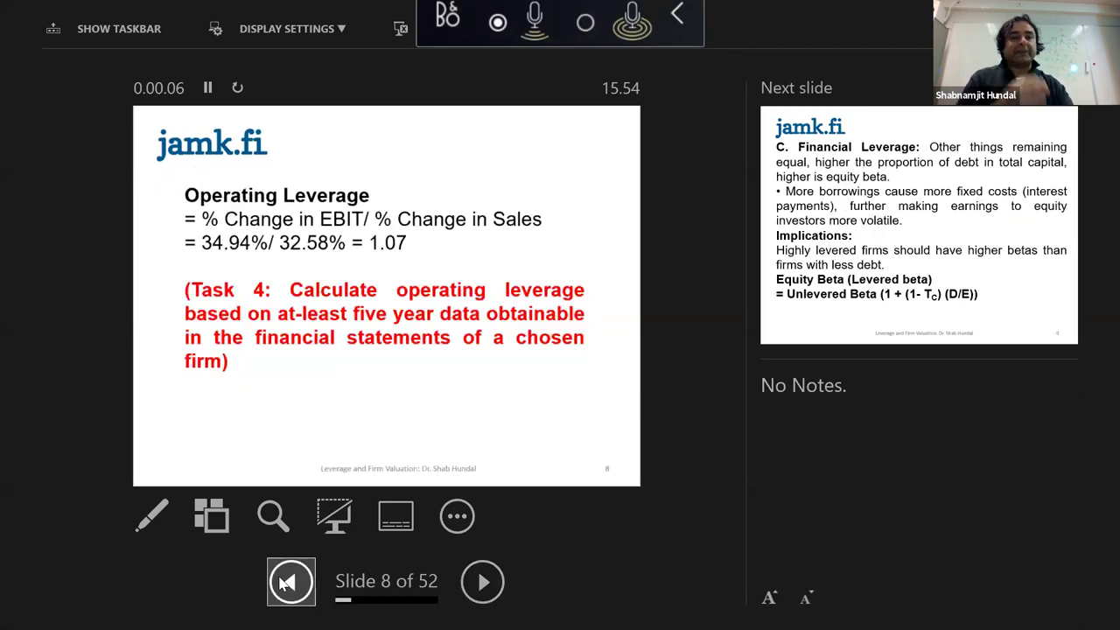
pyautogui.press('Escape')
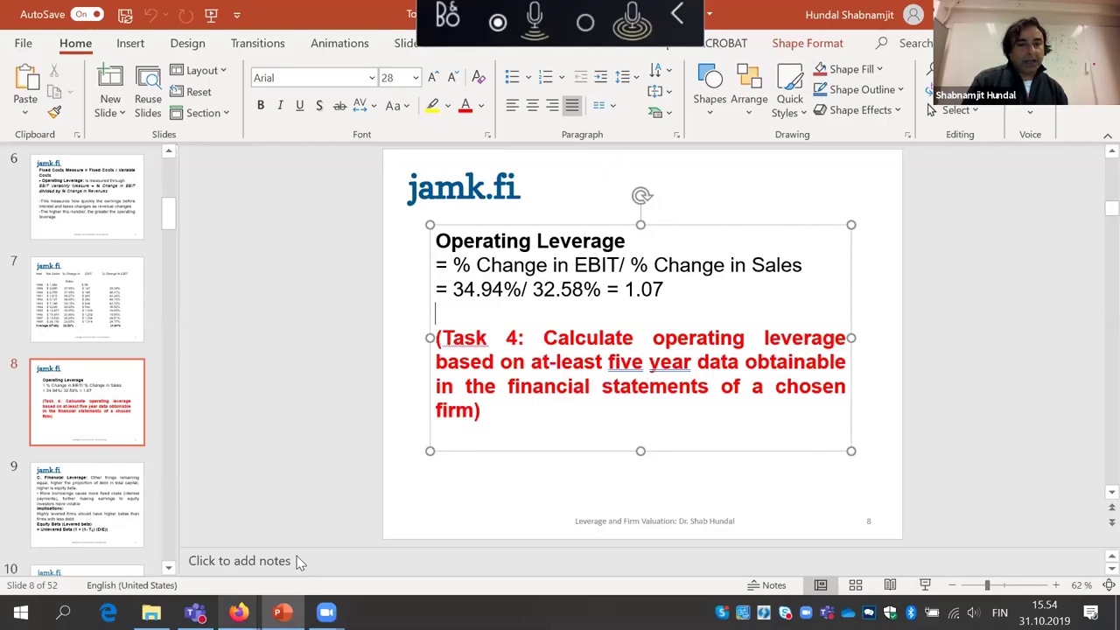
# Switch to the Optima course workspace in Firefox and open Operating_Leverage.xlsx from the Study Material Spreadsheets folder in Microsoft Excel
pyautogui.moveTo(238, 612)
pyautogui.click(208, 577)
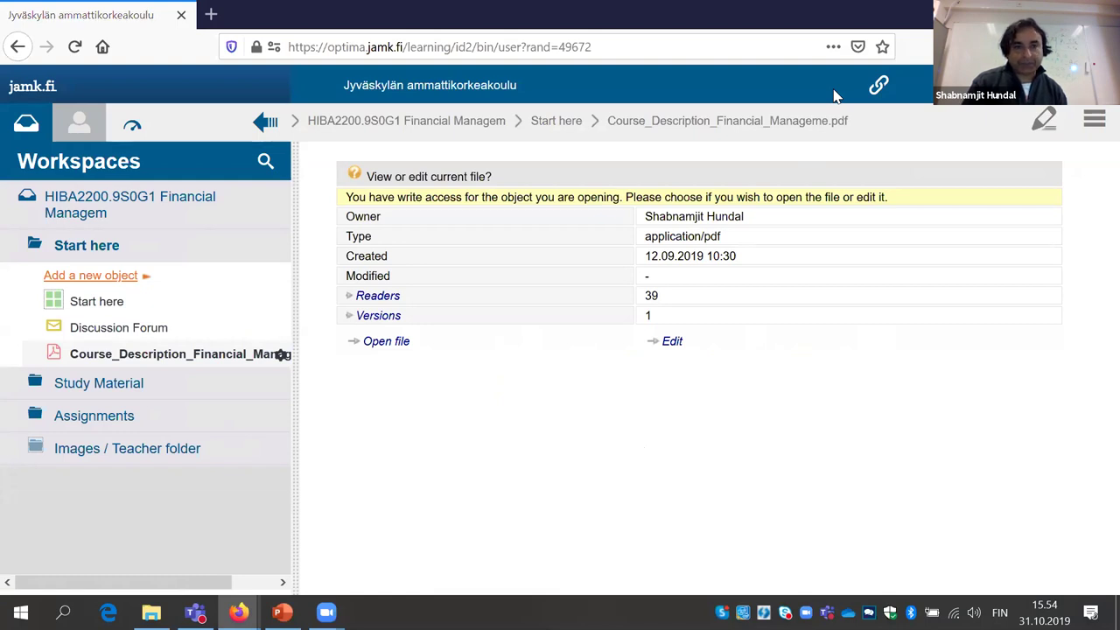
pyautogui.click(108, 390)
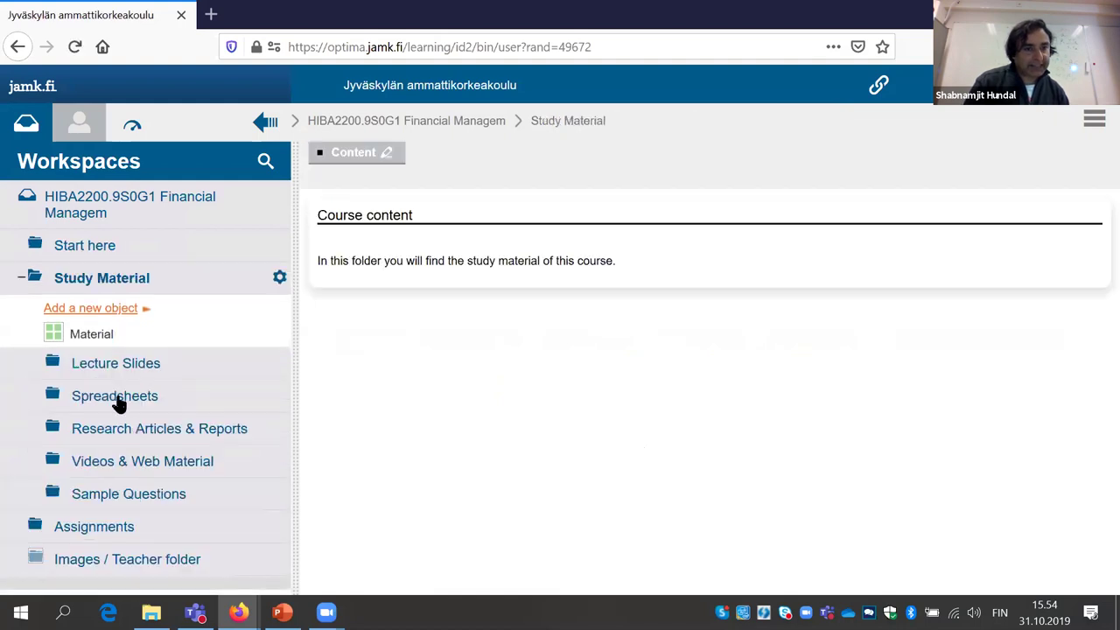
pyautogui.click(139, 399)
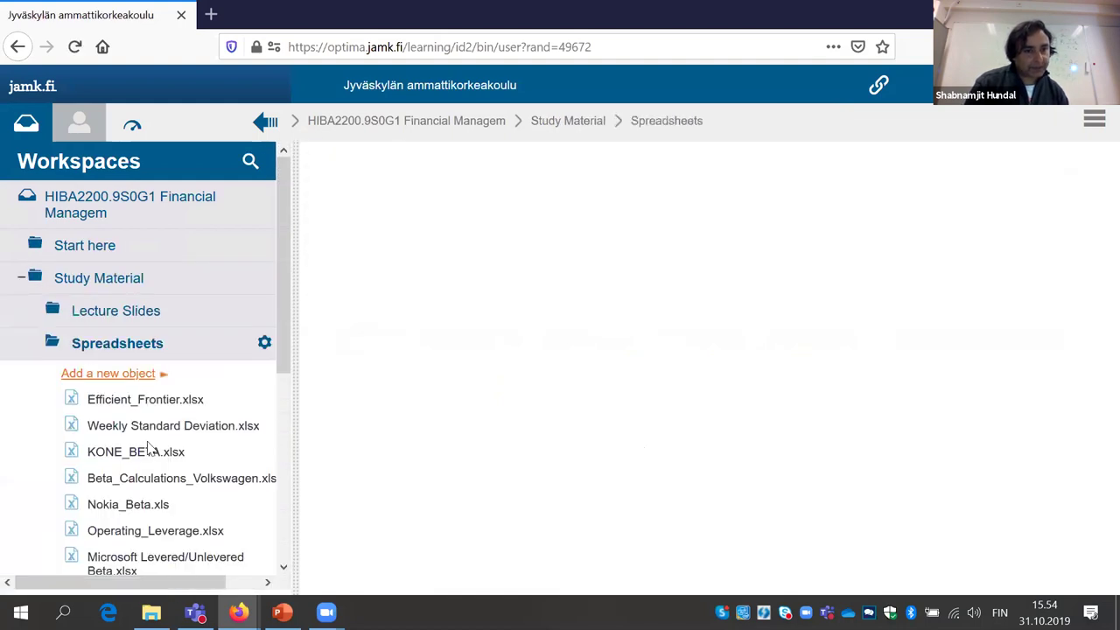
pyautogui.click(175, 531)
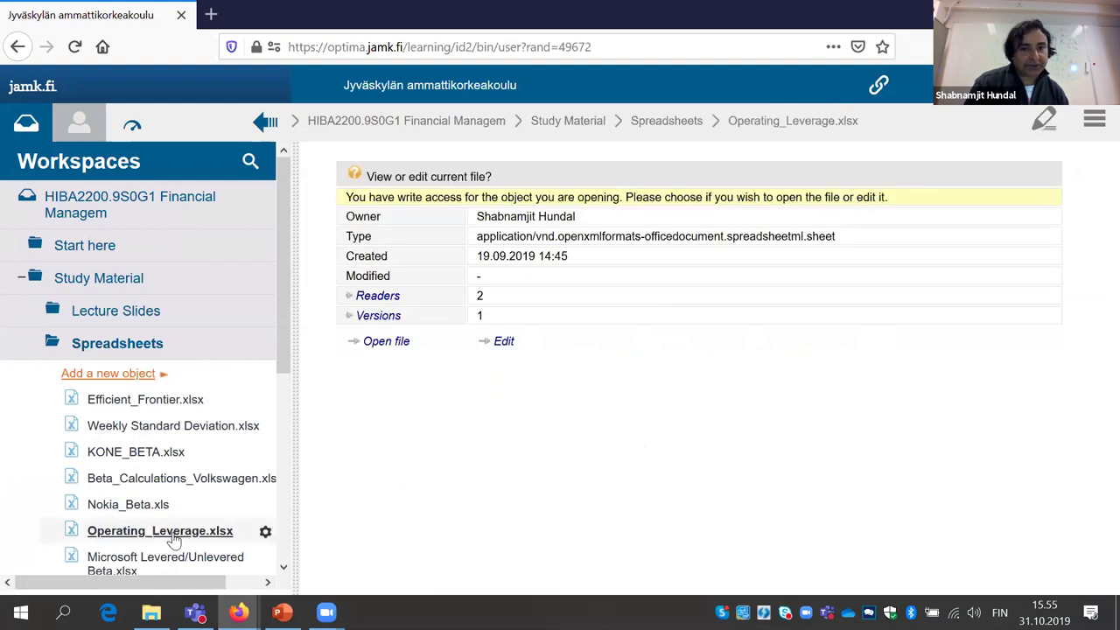
pyautogui.click(386, 342)
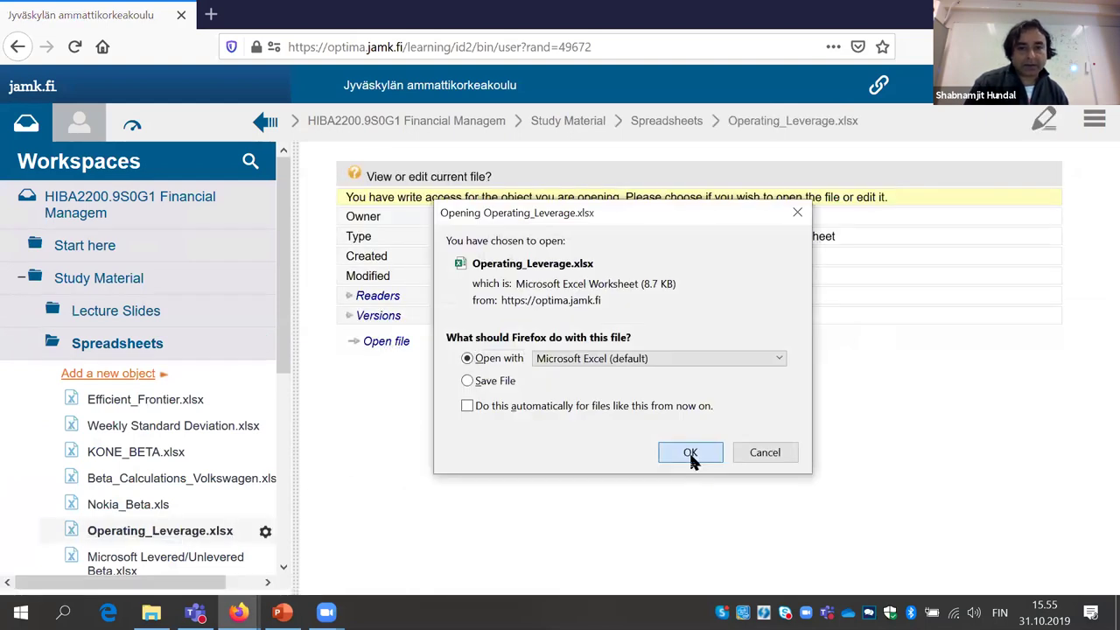
pyautogui.click(689, 453)
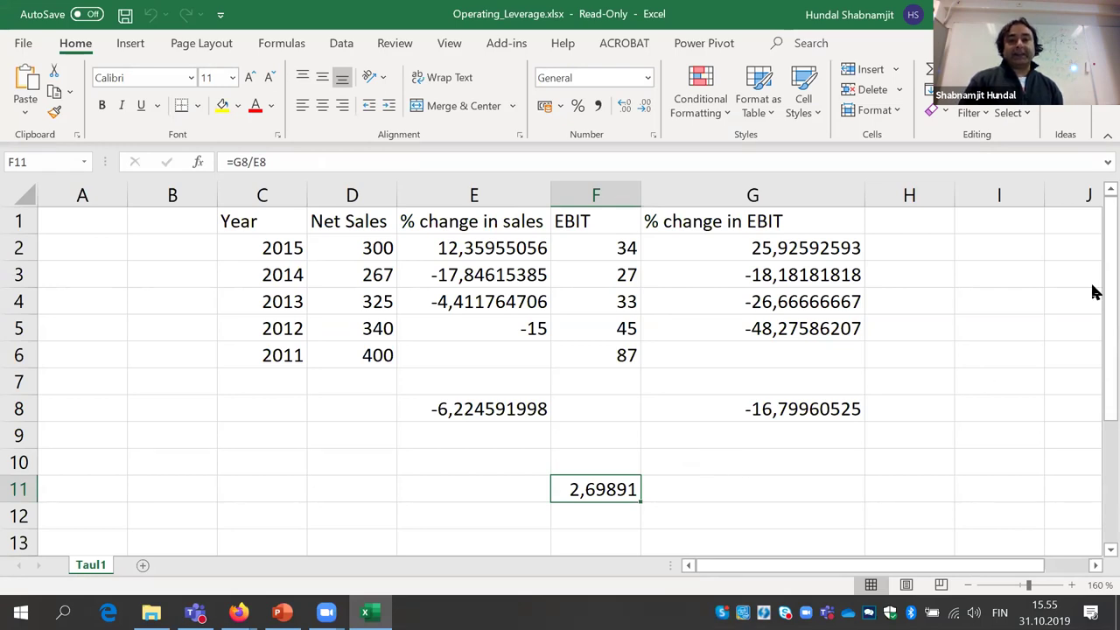
# Switch to Firefox and look through the file list of the Spreadsheets folder
pyautogui.click(238, 613)
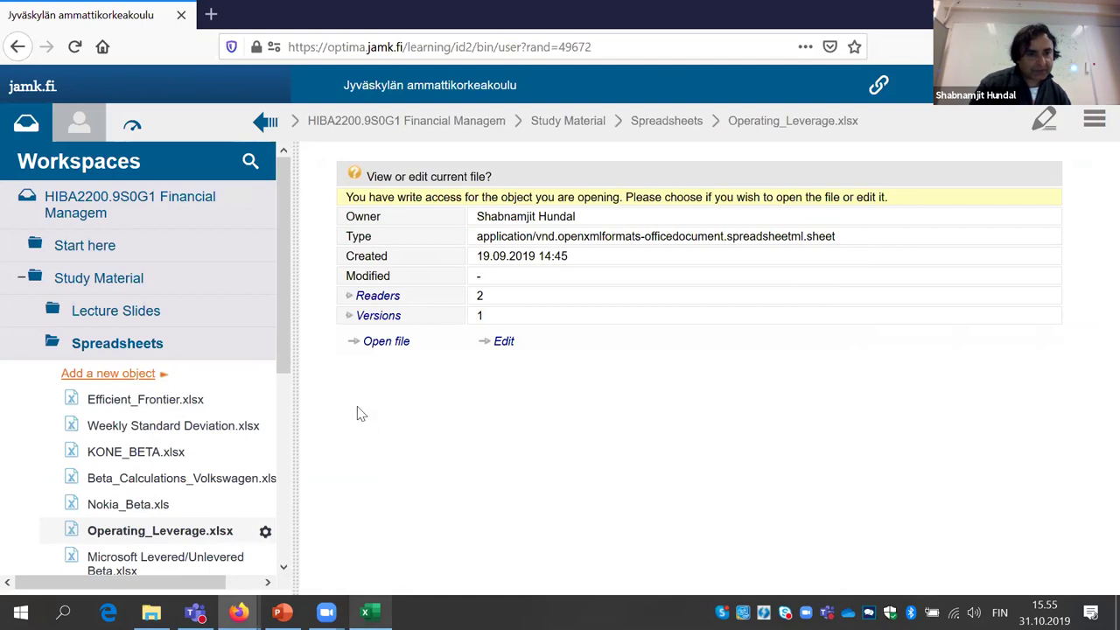
pyautogui.moveTo(283, 349)
pyautogui.mouseDown()
pyautogui.moveTo(294, 403)
pyautogui.moveTo(293, 367)
pyautogui.mouseUp()
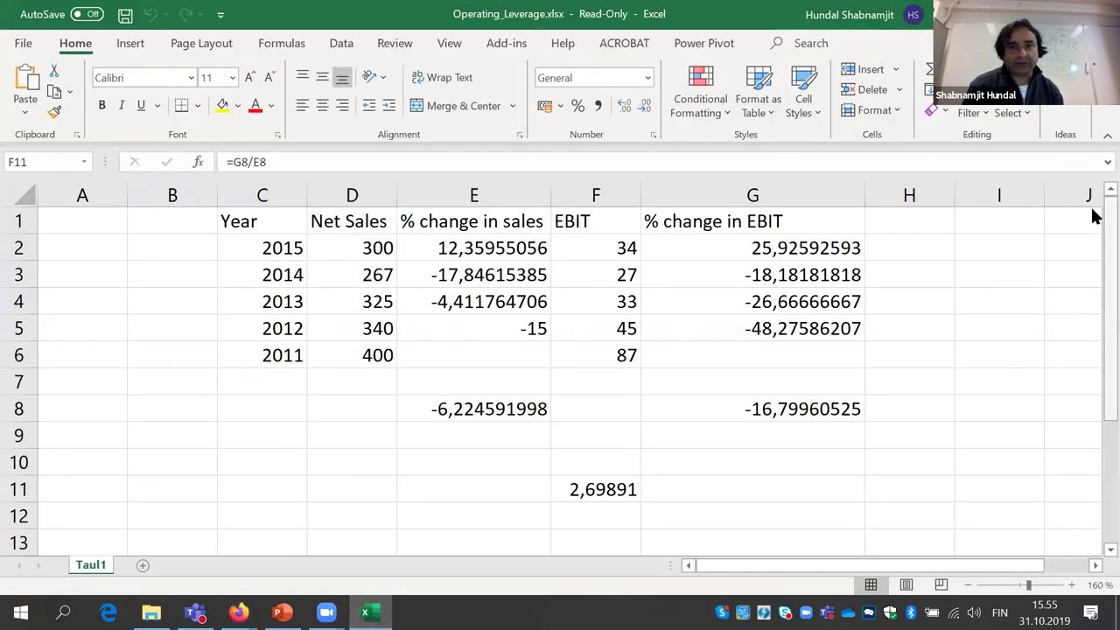
# In the Excel workbook, examine the years, net sales figures and the % change in sales formulas for 2012 and 2013
pyautogui.click(272, 246)
pyautogui.click(275, 357)
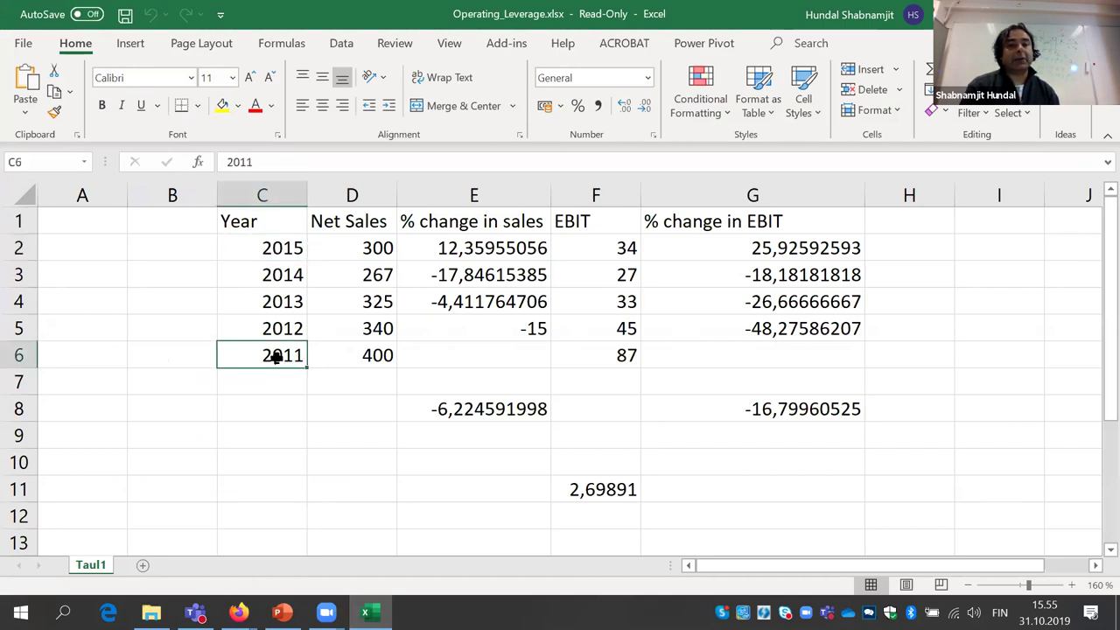
pyautogui.click(275, 248)
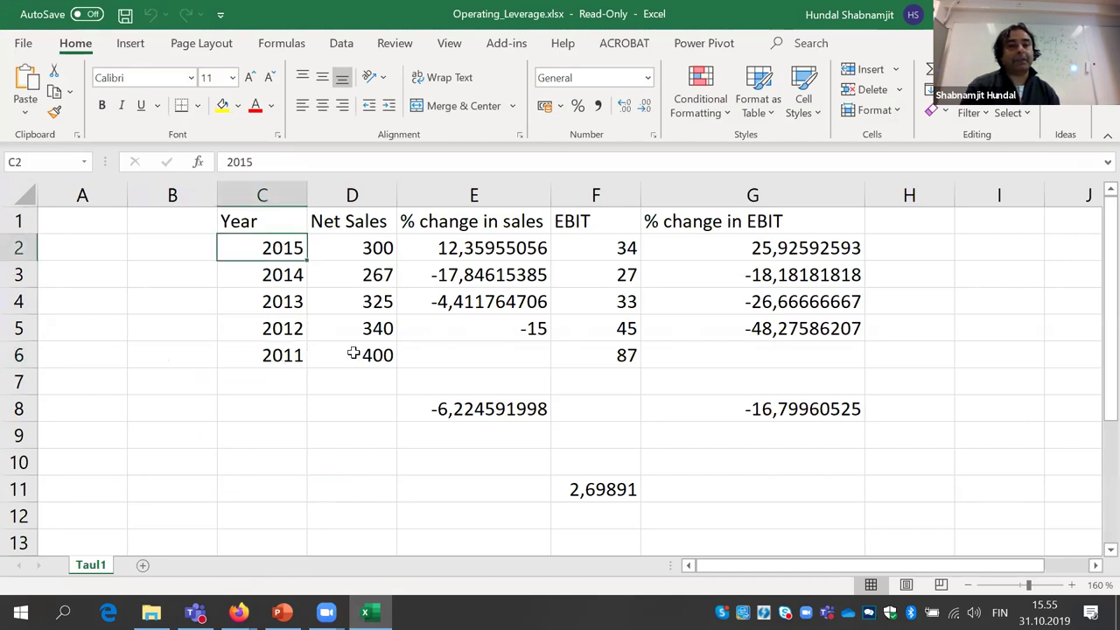
pyautogui.click(366, 355)
pyautogui.click(366, 331)
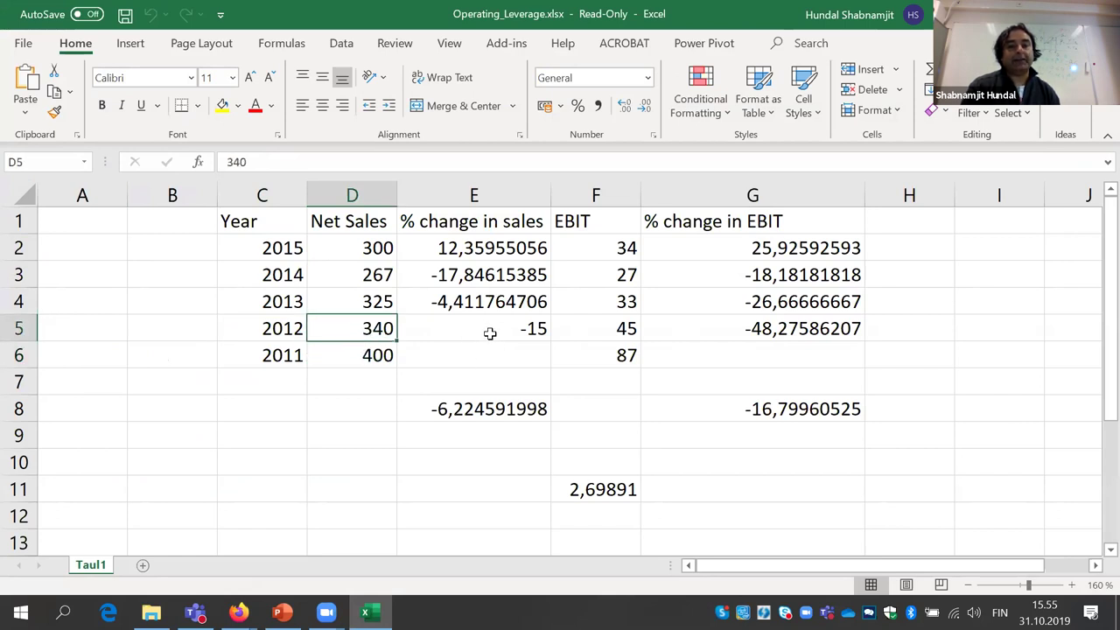
pyautogui.doubleClick(490, 330)
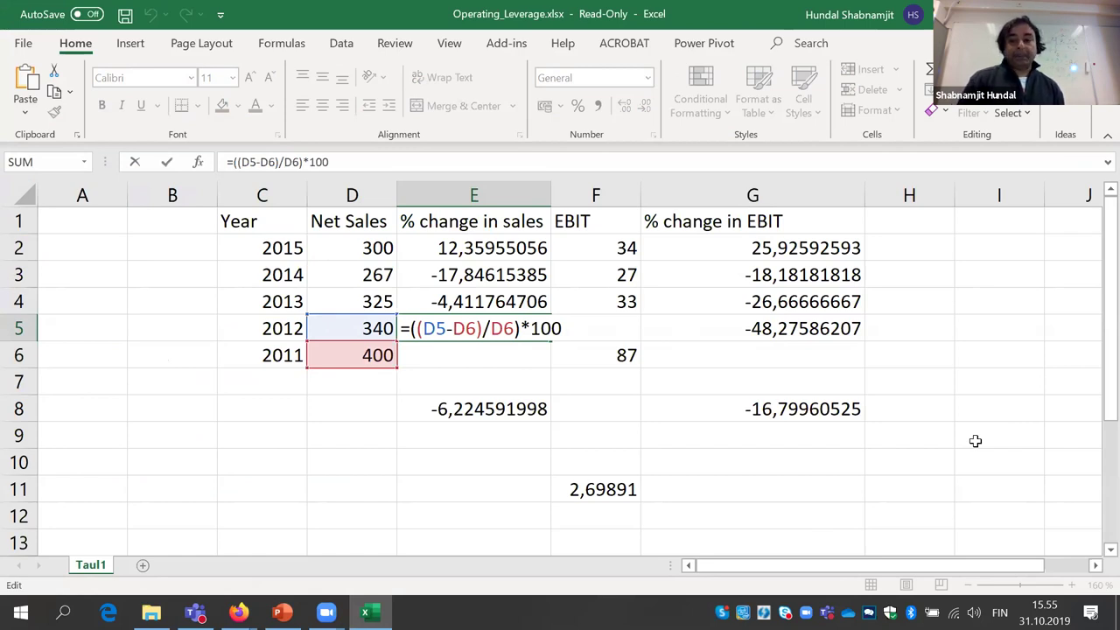
pyautogui.press('Return')
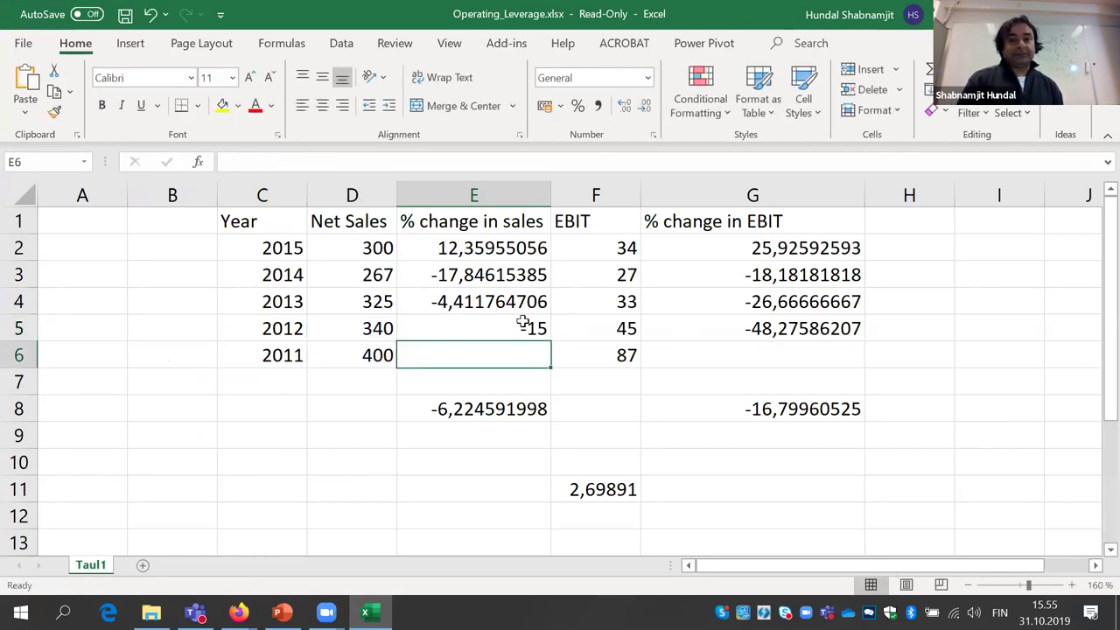
pyautogui.click(517, 328)
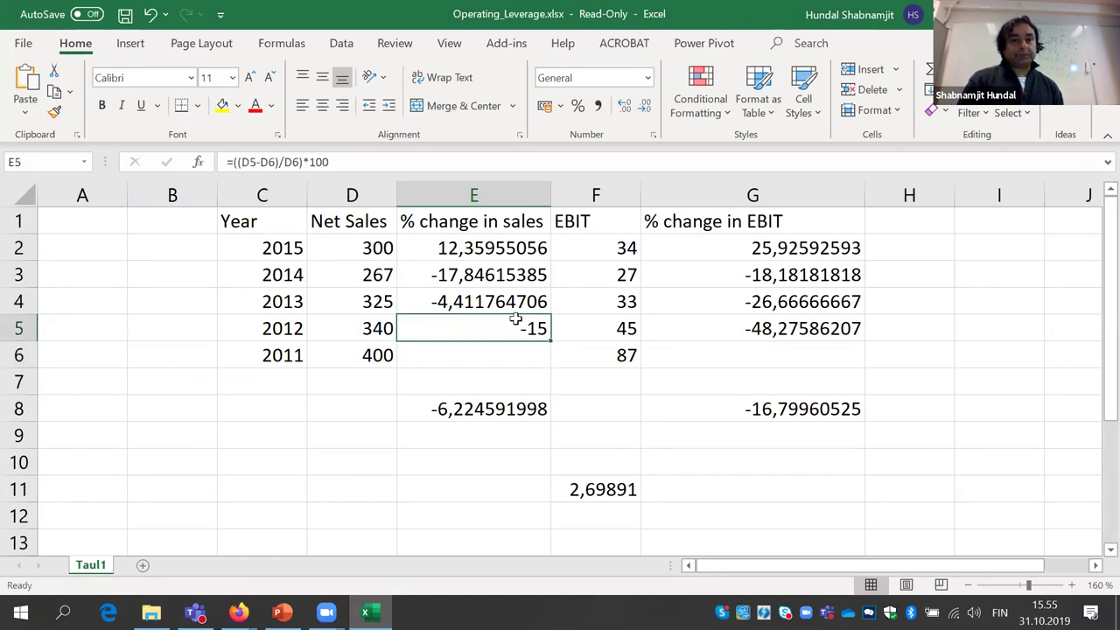
pyautogui.click(518, 302)
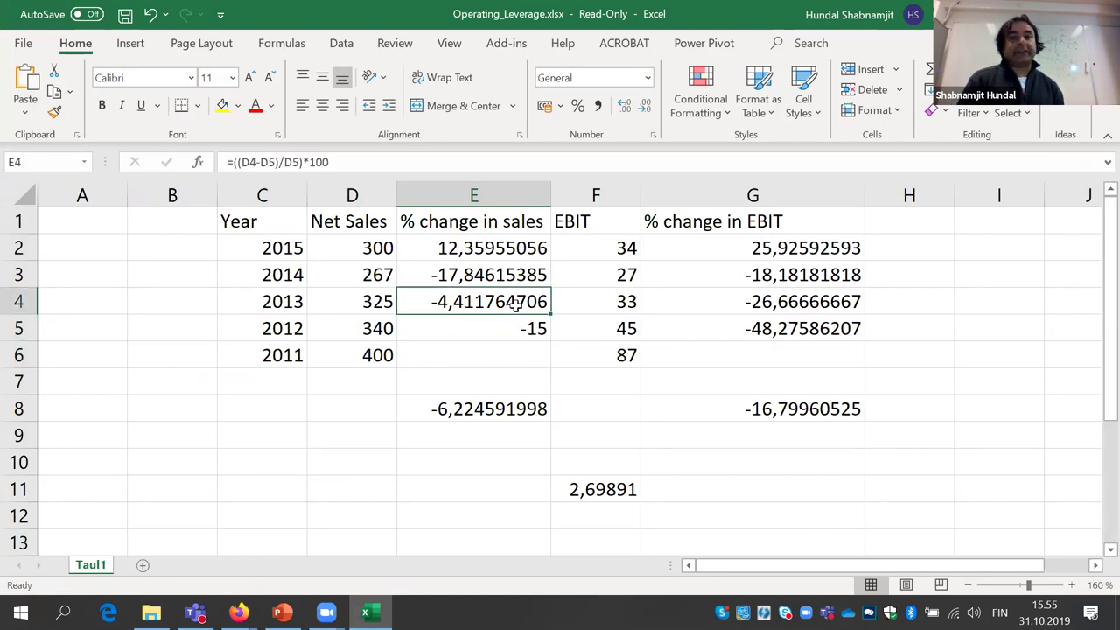
# Examine the 2011 EBIT figure and the % change in EBIT formula for 2015
pyautogui.click(604, 354)
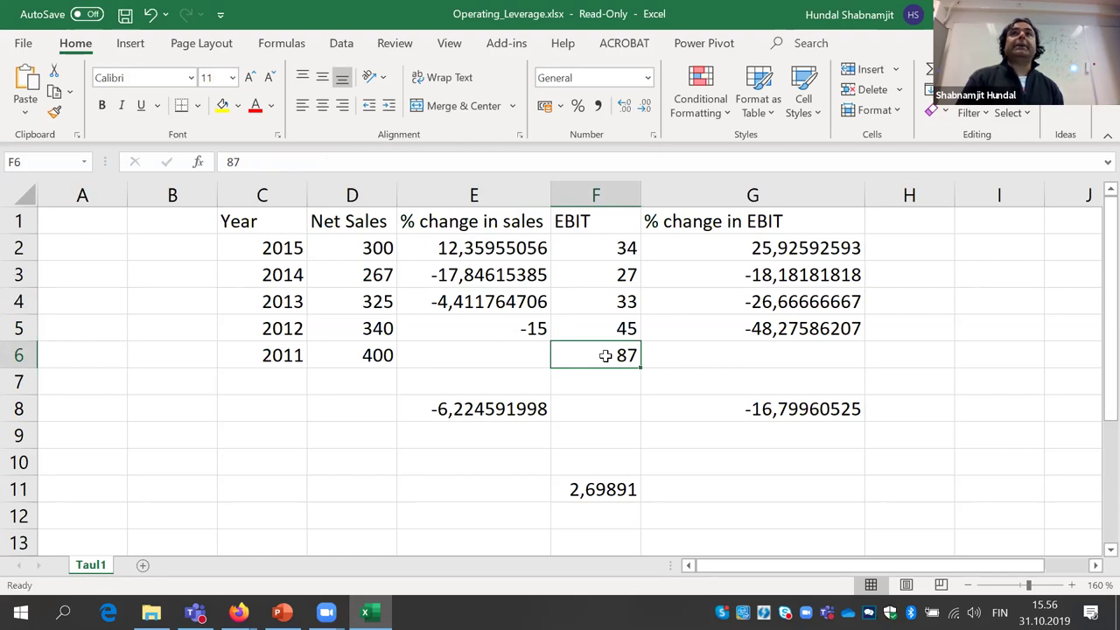
pyautogui.doubleClick(787, 247)
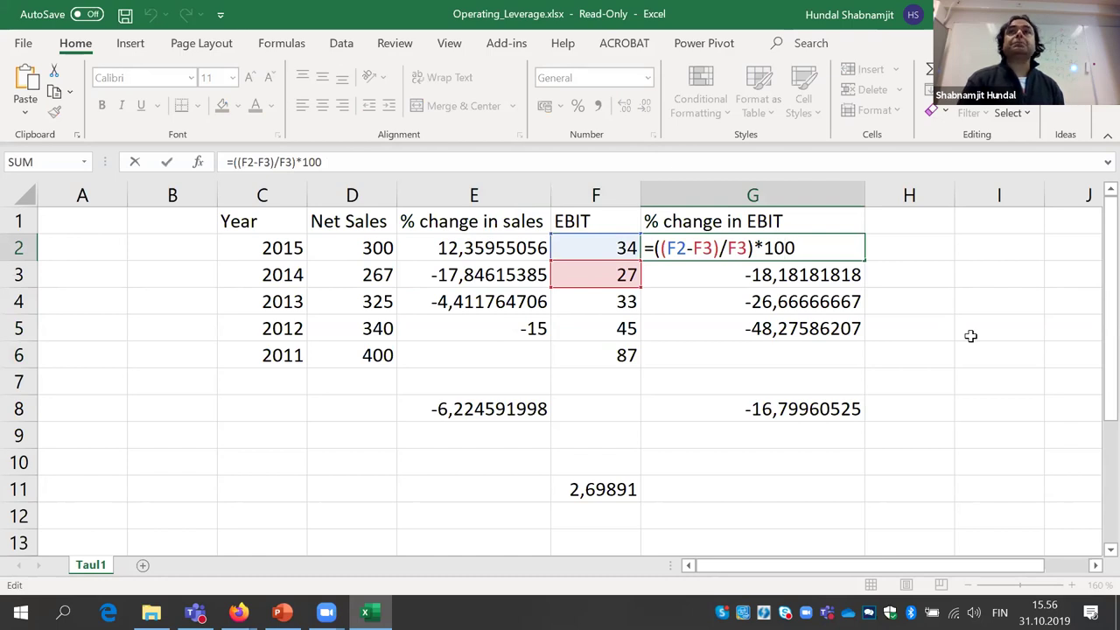
pyautogui.press('Return')
# Inspect the formulas averaging the % change in sales in E8 and the % change in EBIT in G8
pyautogui.click(507, 409)
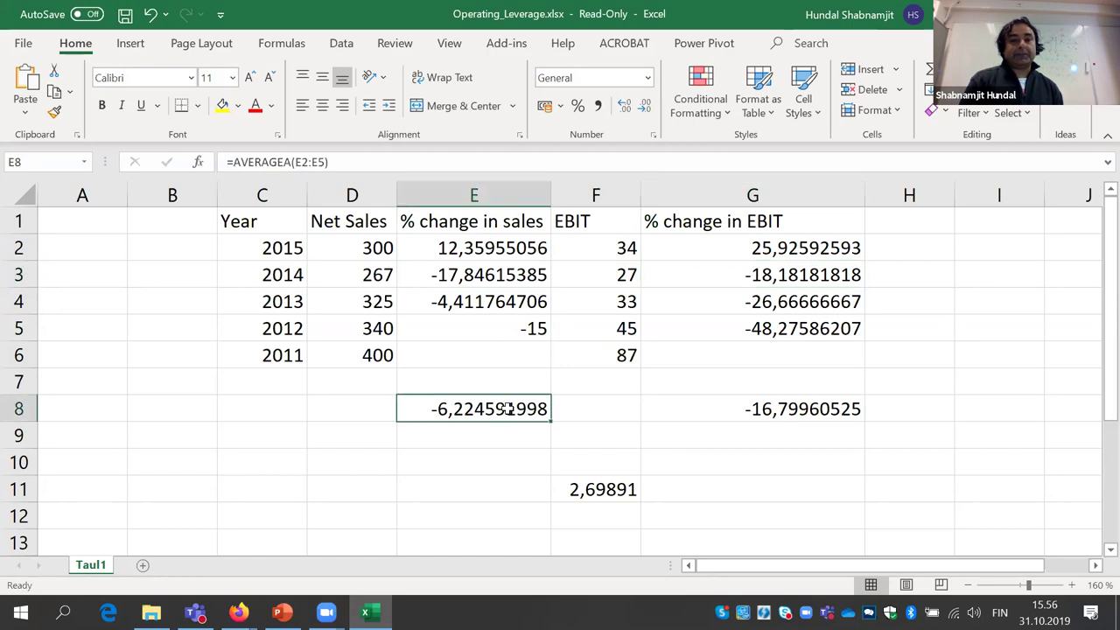
pyautogui.doubleClick(507, 409)
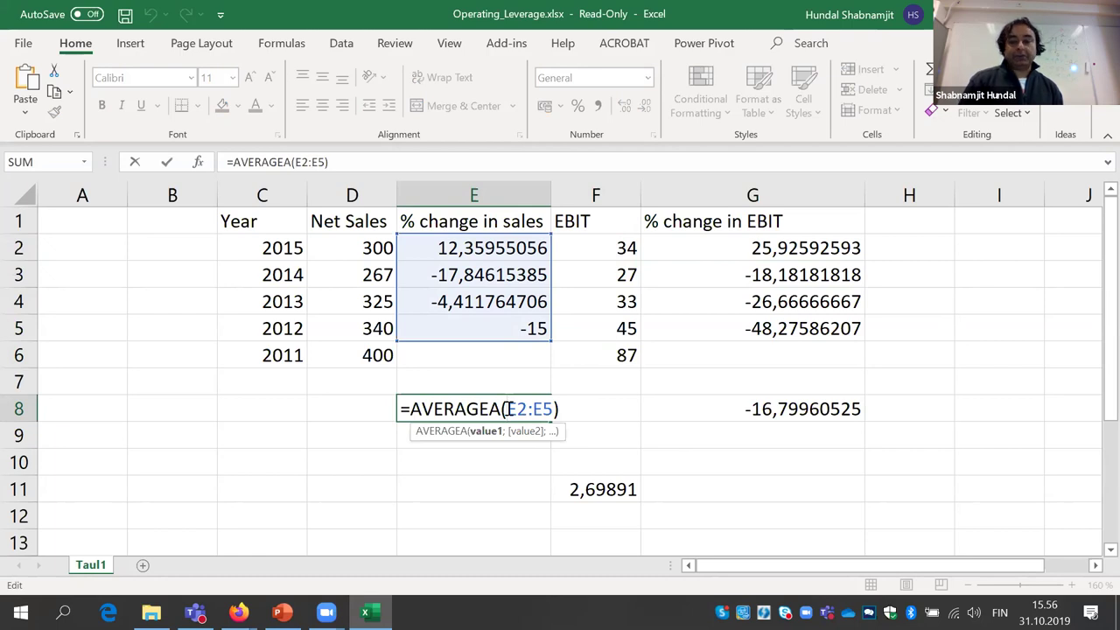
pyautogui.press('Return')
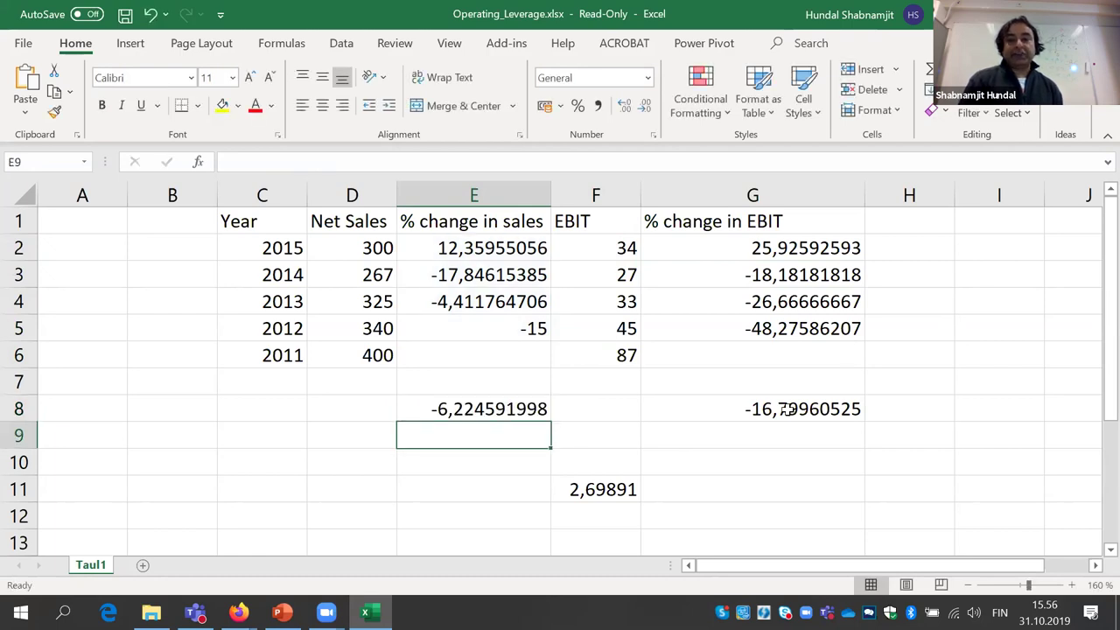
pyautogui.doubleClick(790, 408)
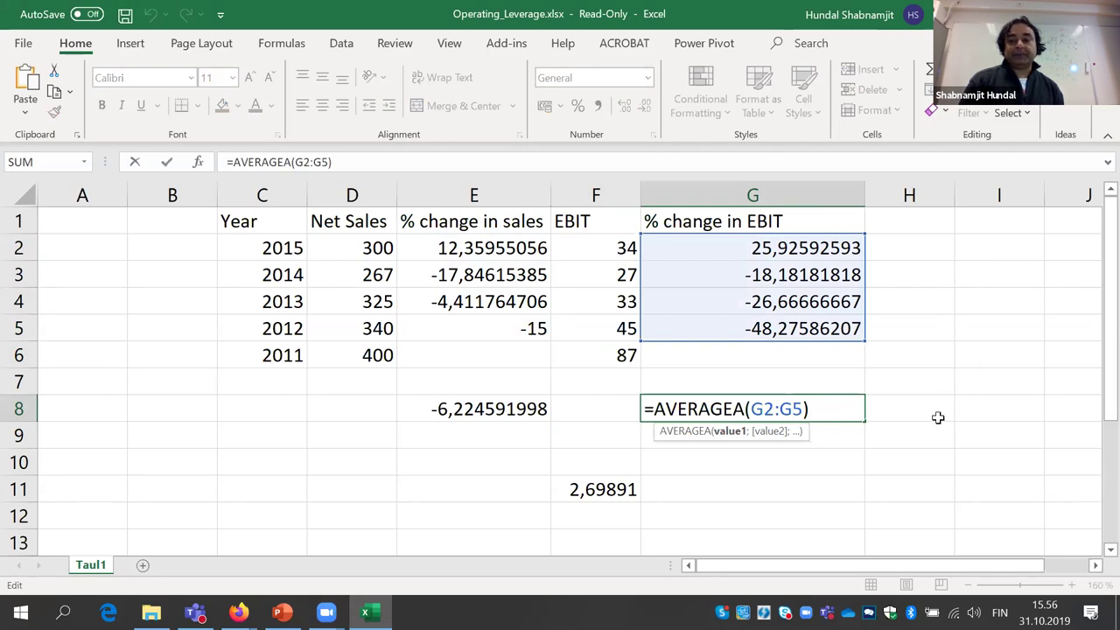
pyautogui.press('Return')
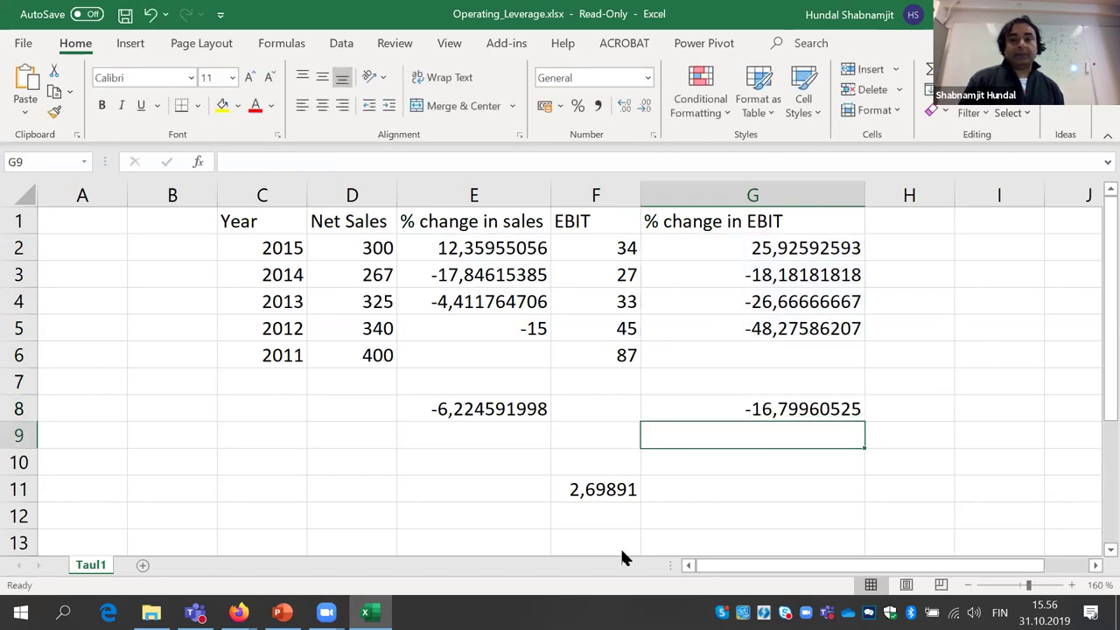
# Inspect the operating leverage formula in F11 and its G8 input, then switch back to PowerPoint
pyautogui.click(591, 492)
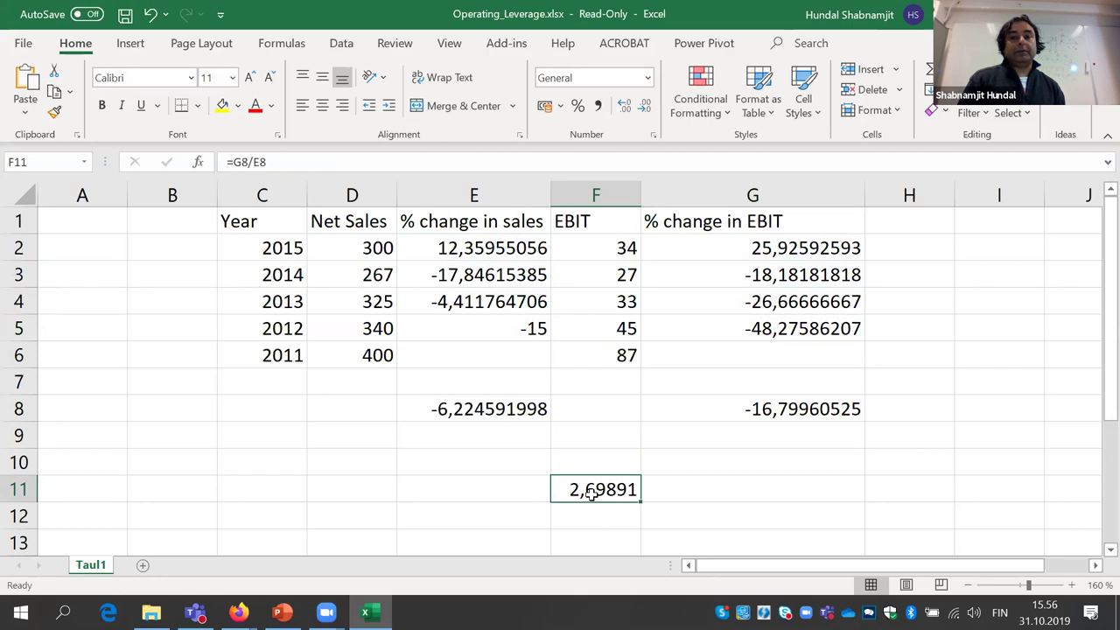
pyautogui.doubleClick(591, 493)
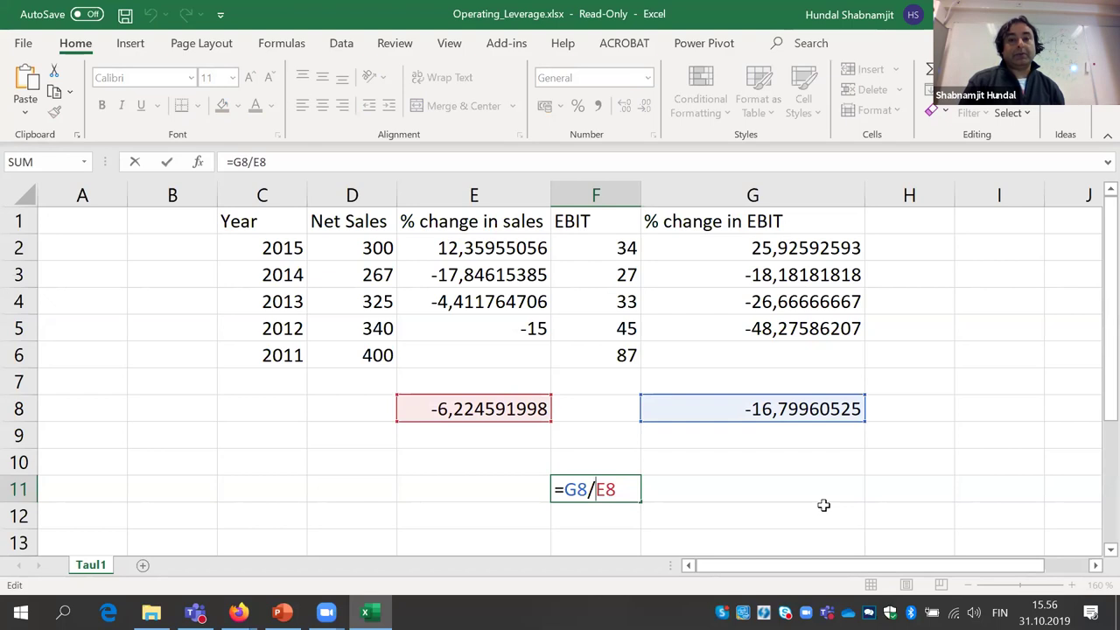
pyautogui.press('Return')
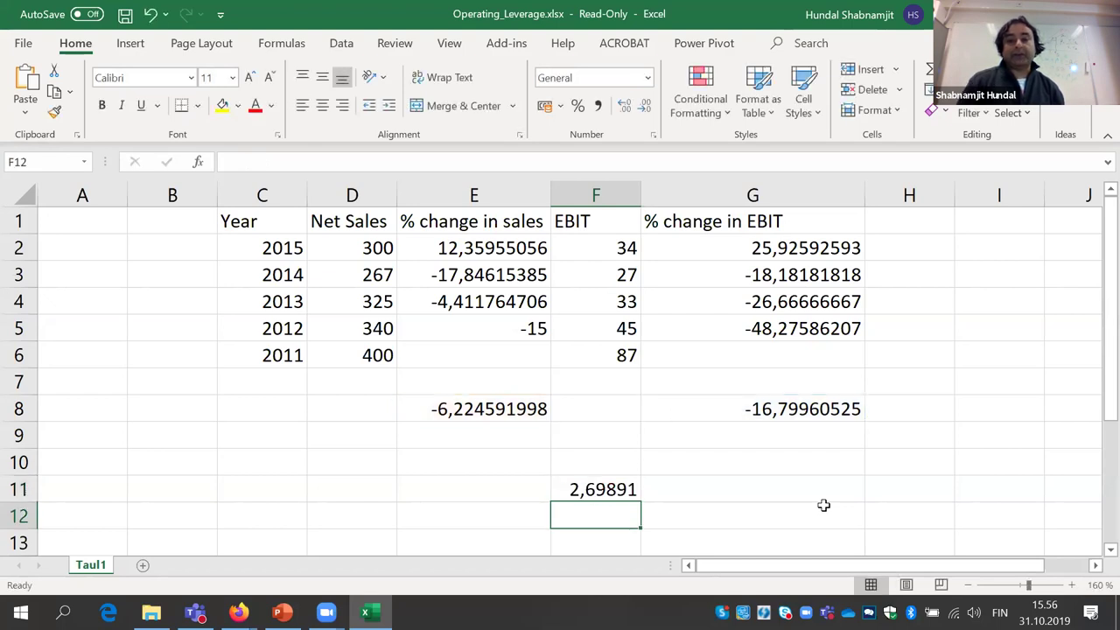
pyautogui.click(597, 487)
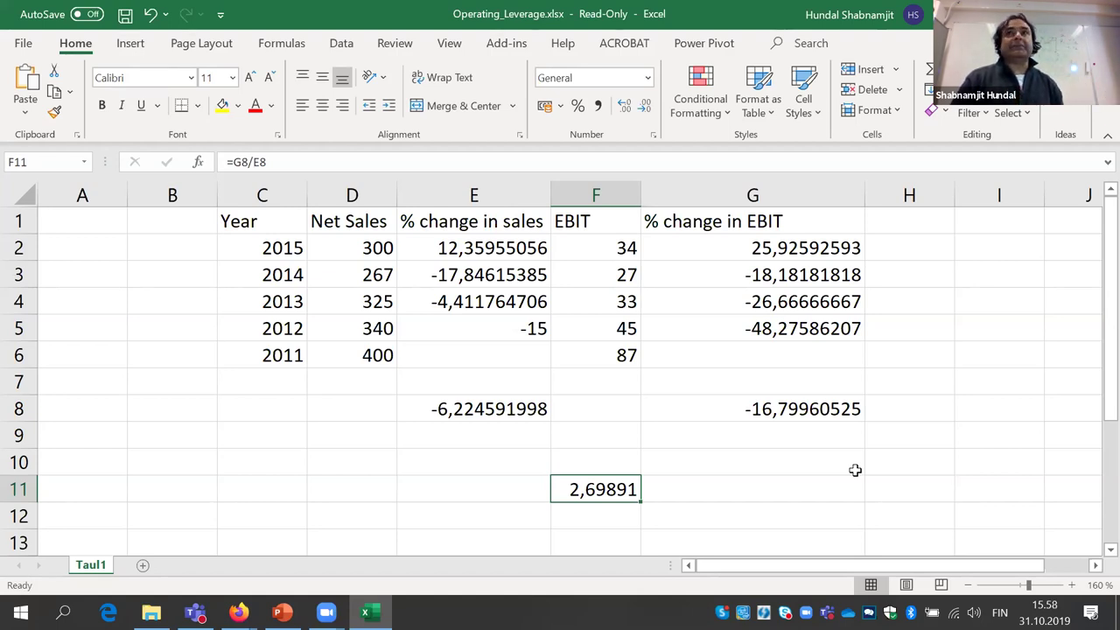
pyautogui.click(811, 411)
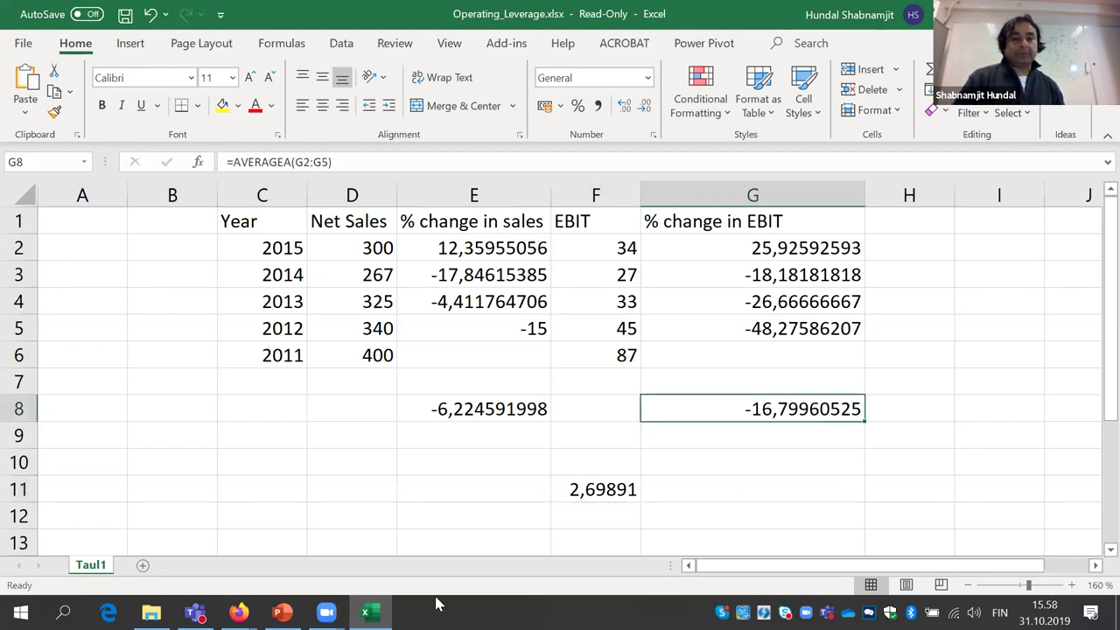
pyautogui.click(282, 613)
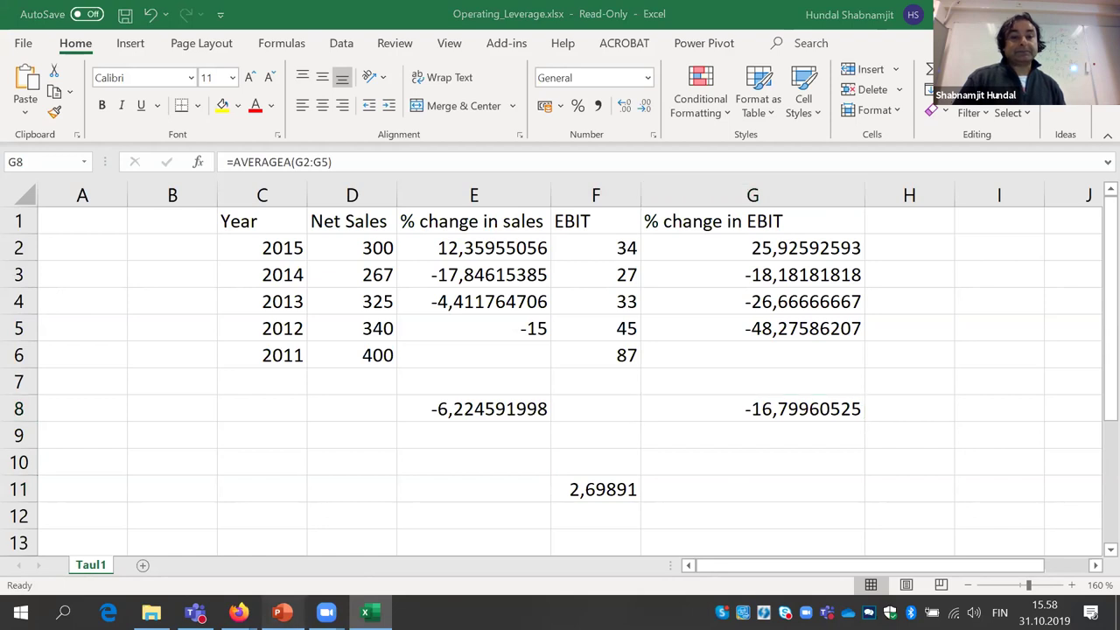
# Switch to the Microsoft Levered_Unlevered Beta workbook in Excel and enable its disabled external data content
pyautogui.click(1013, 363)
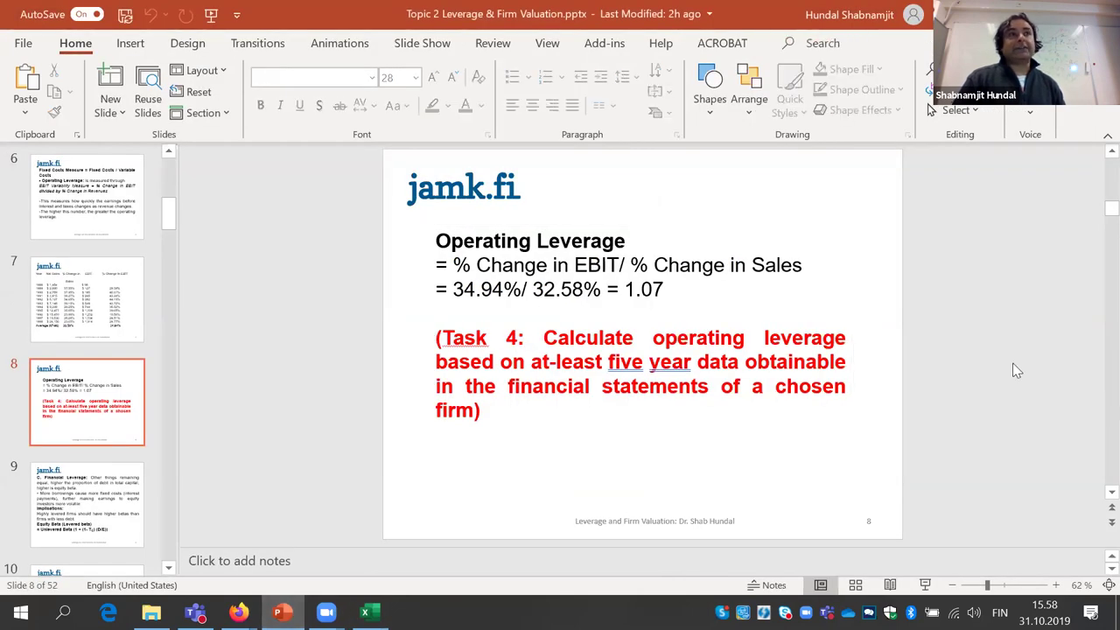
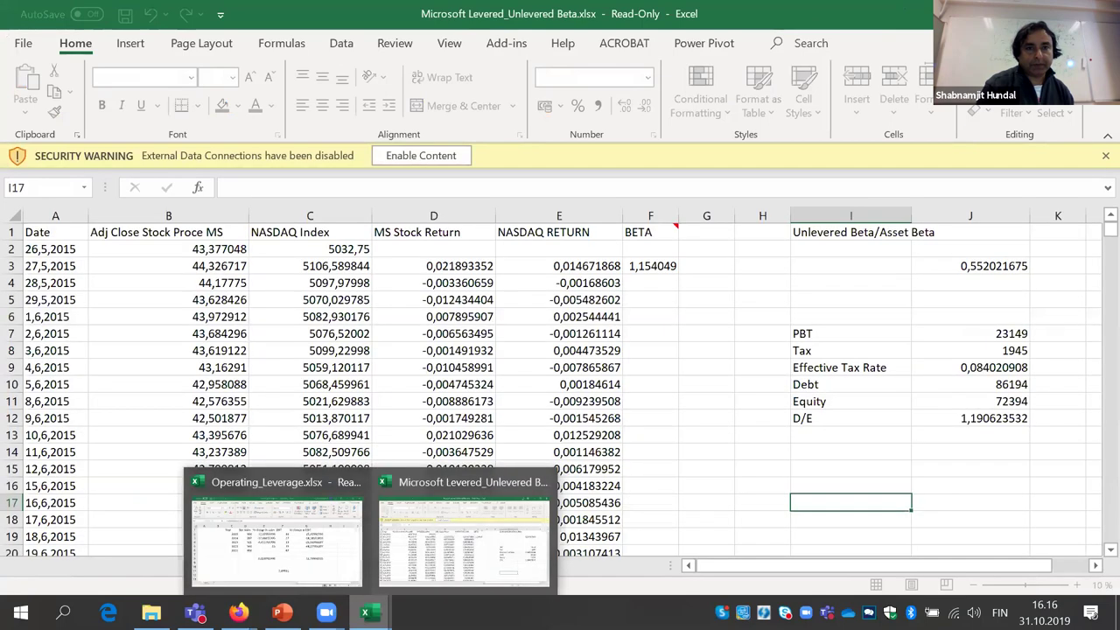
pyautogui.click(424, 155)
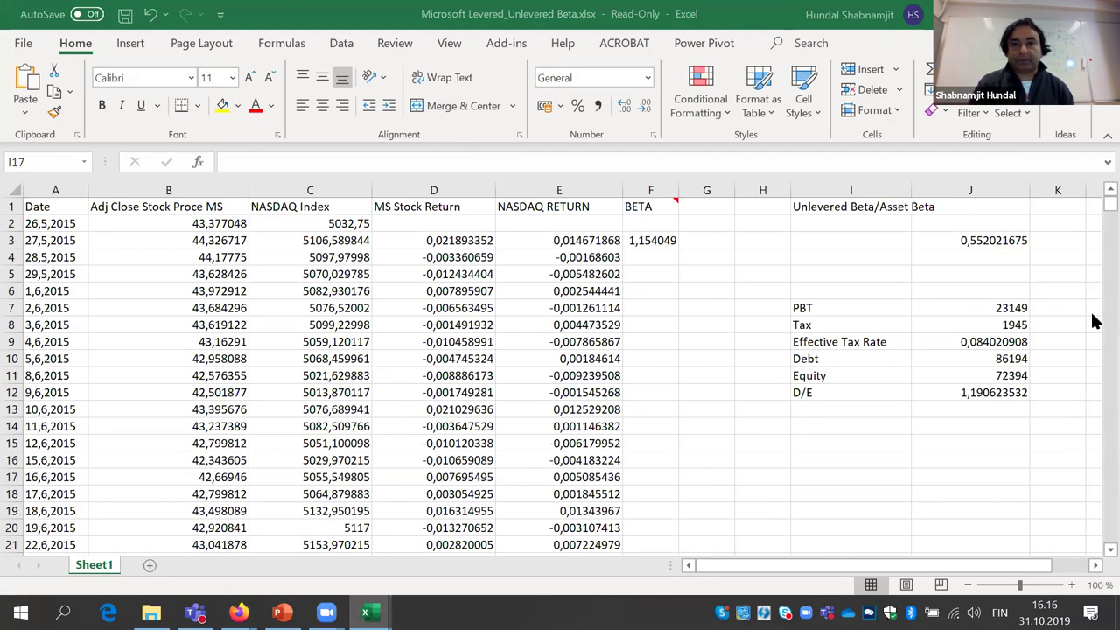
pyautogui.click(1094, 198)
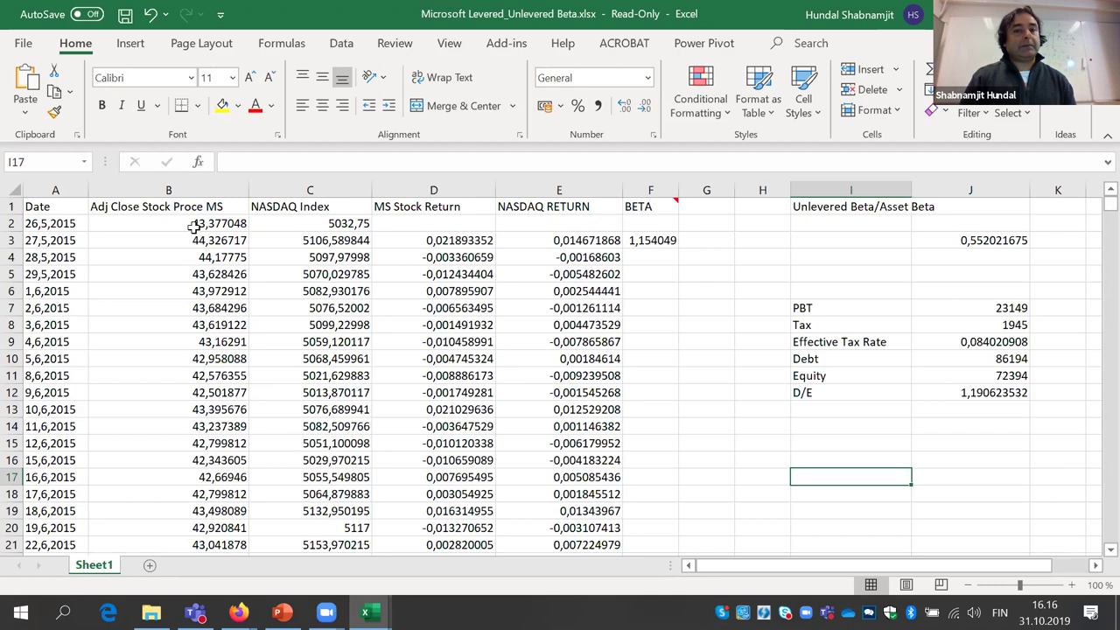
# Examine the first NASDAQ index value and inspect the MS stock return formula in D3 and the NASDAQ return formula in E3
pyautogui.click(304, 225)
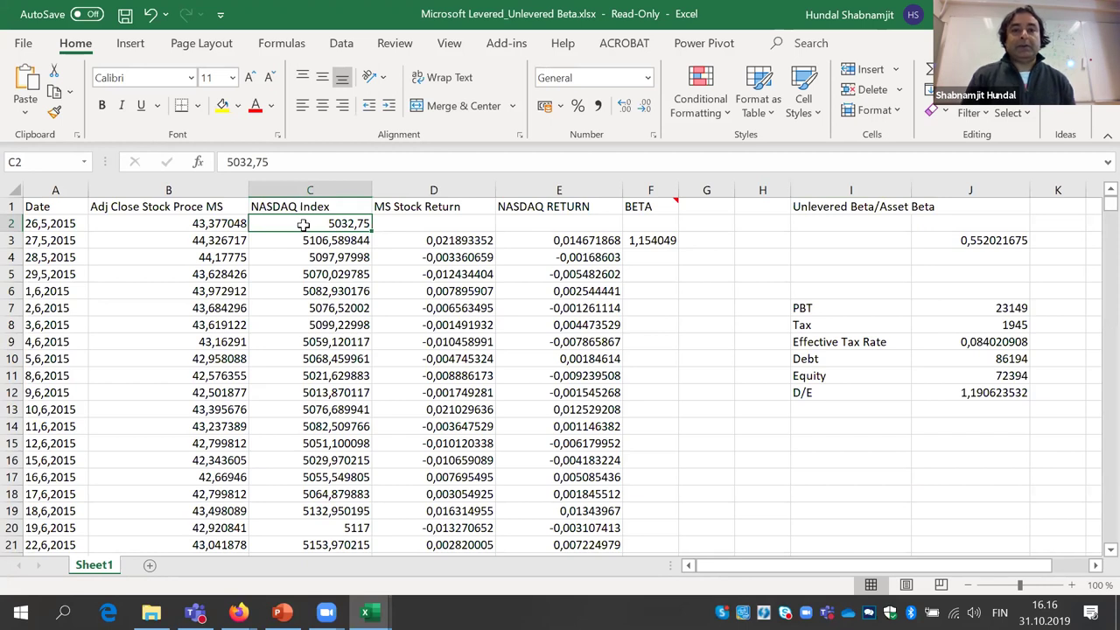
pyautogui.click(424, 242)
pyautogui.doubleClick(424, 241)
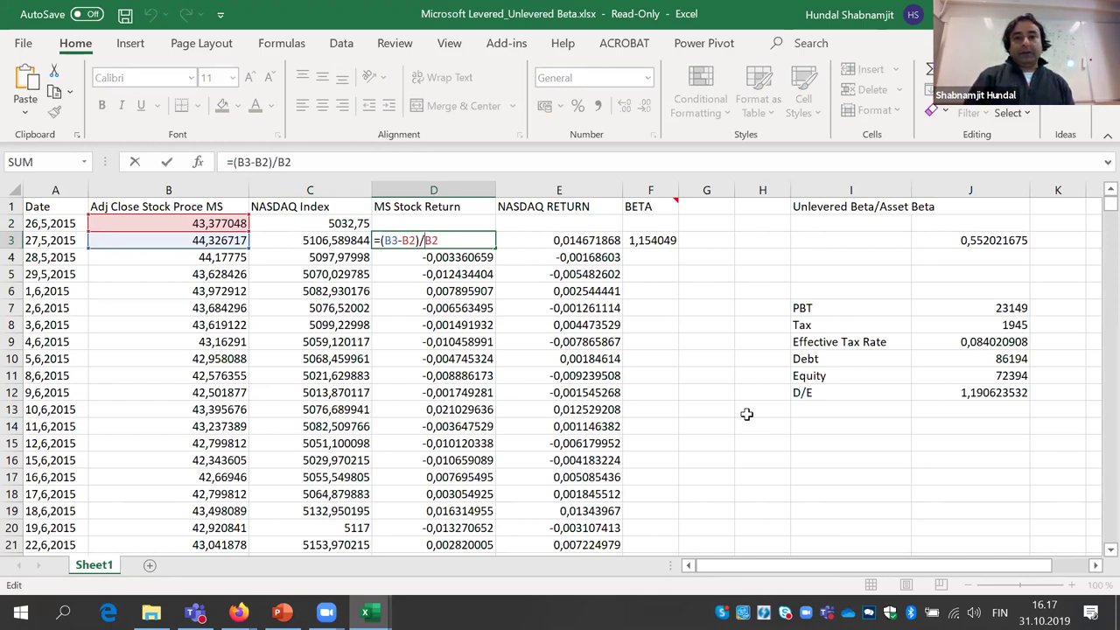
pyautogui.press('Return')
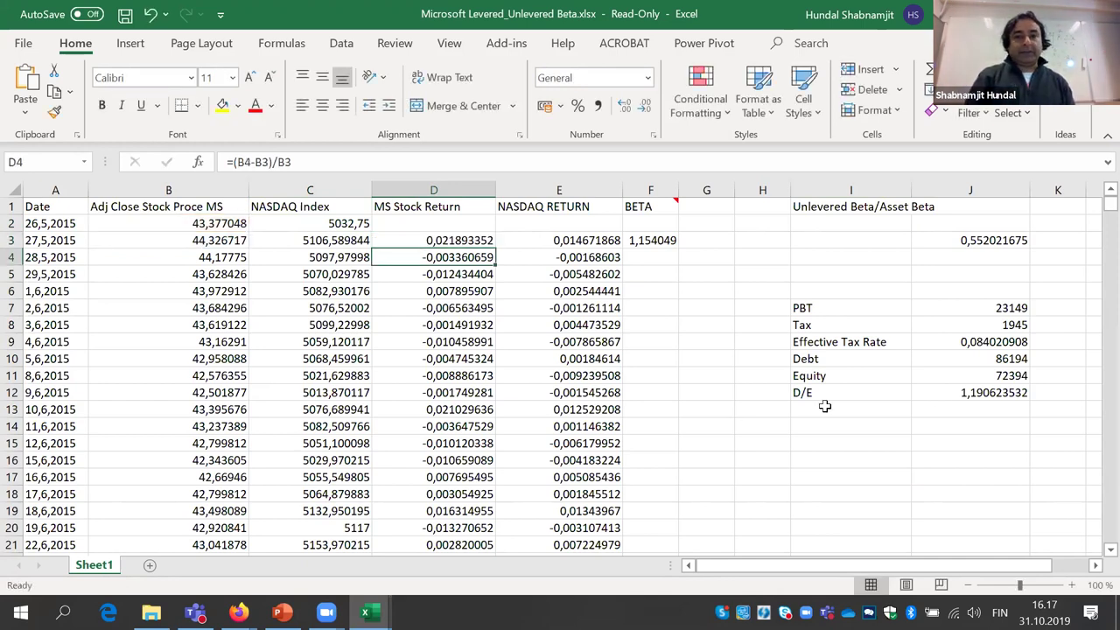
pyautogui.click(570, 240)
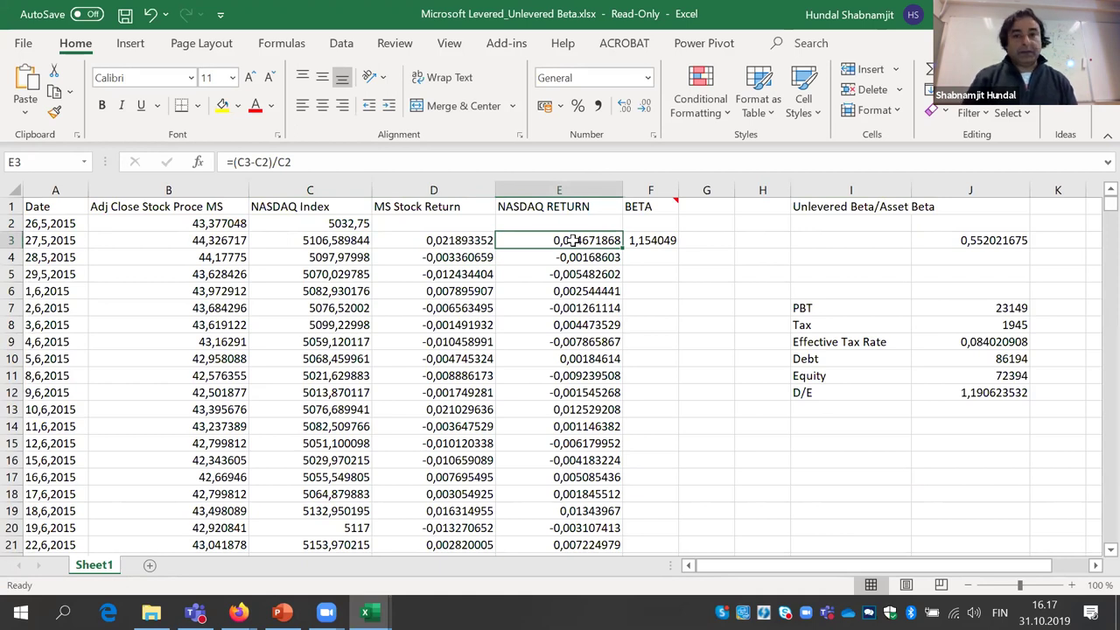
pyautogui.doubleClick(571, 239)
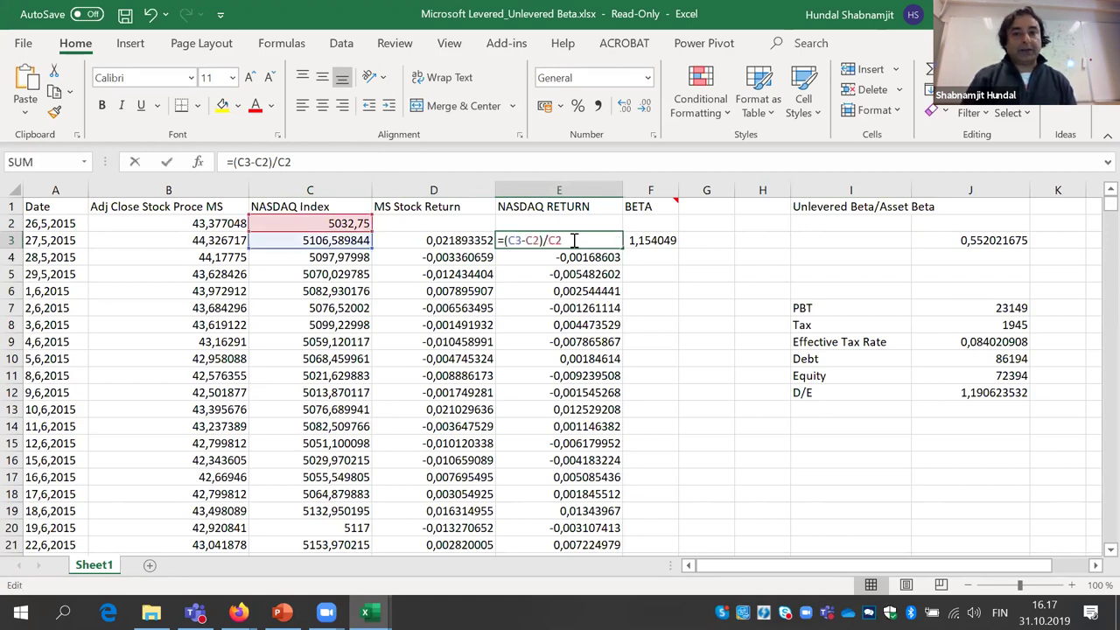
pyautogui.click(673, 313)
# Inspect the SLOPE formula that calculates beta from the two return columns in F3
pyautogui.doubleClick(658, 240)
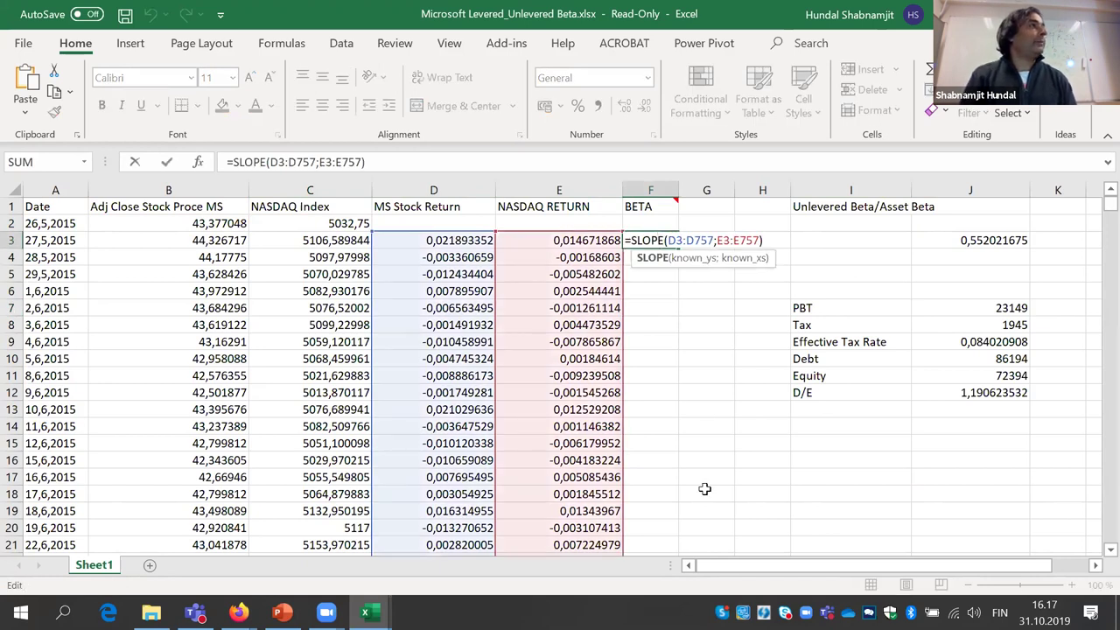
pyautogui.press('Return')
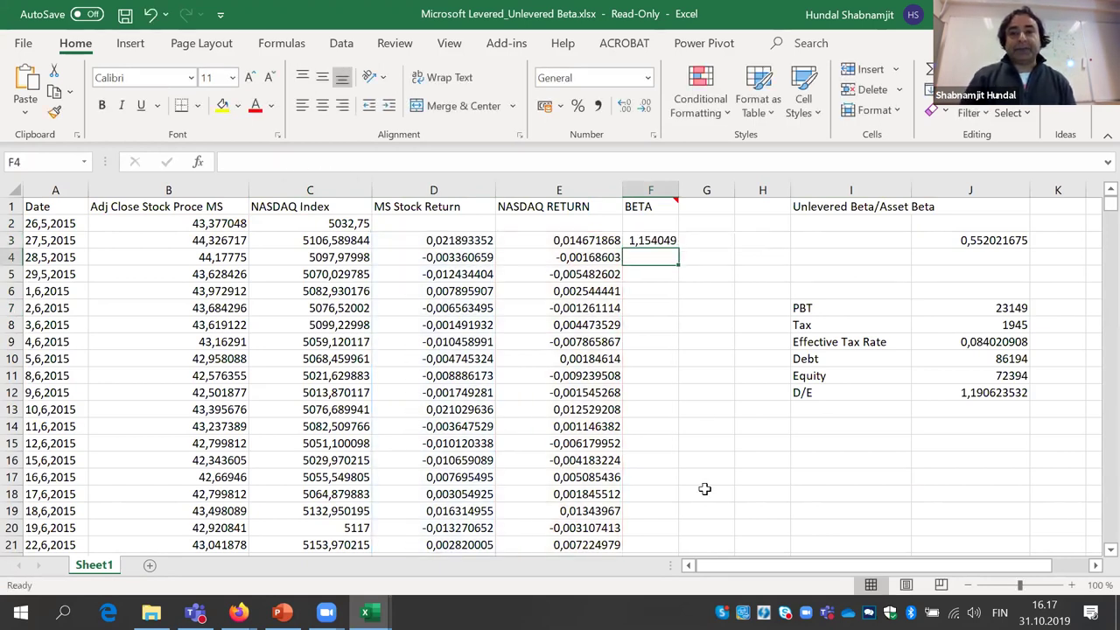
pyautogui.click(652, 245)
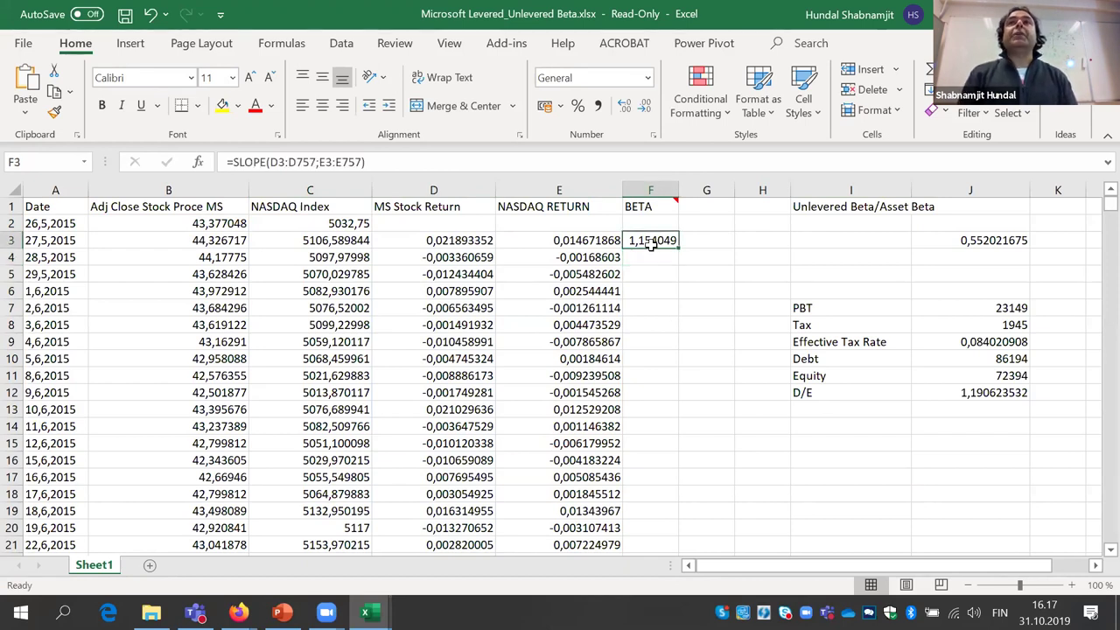
# Enlarge the sheet to 120% and look at the PBT figure in J7 beside the unlevered beta data
pyautogui.click(1072, 585)
pyautogui.click(1073, 584)
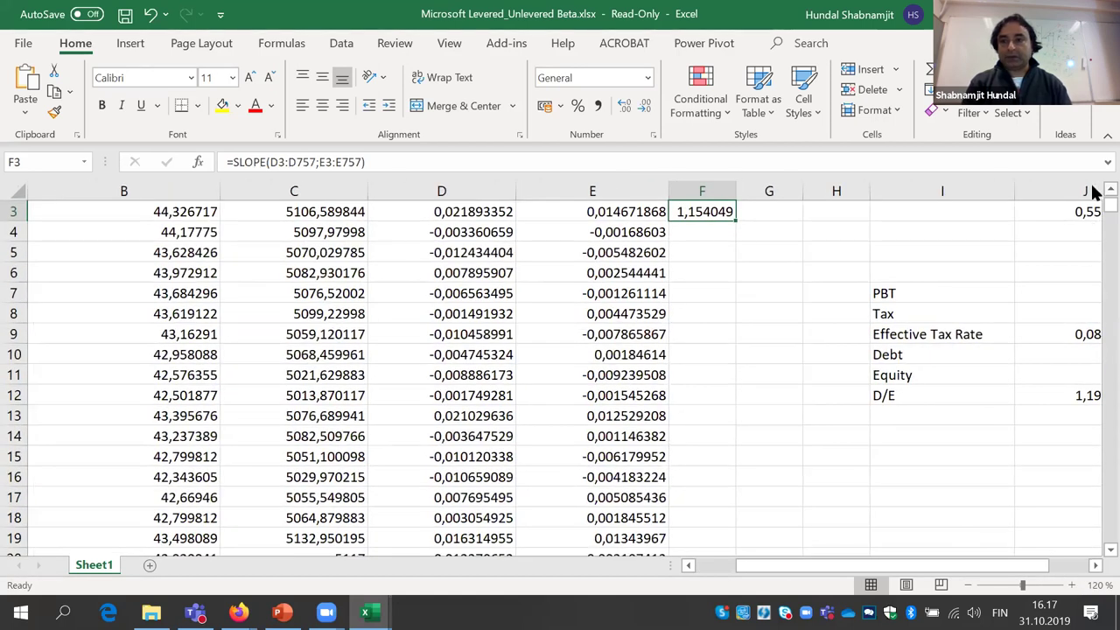
pyautogui.scroll(2, 987, 470)
pyautogui.moveTo(910, 571); pyautogui.dragTo(996, 574)
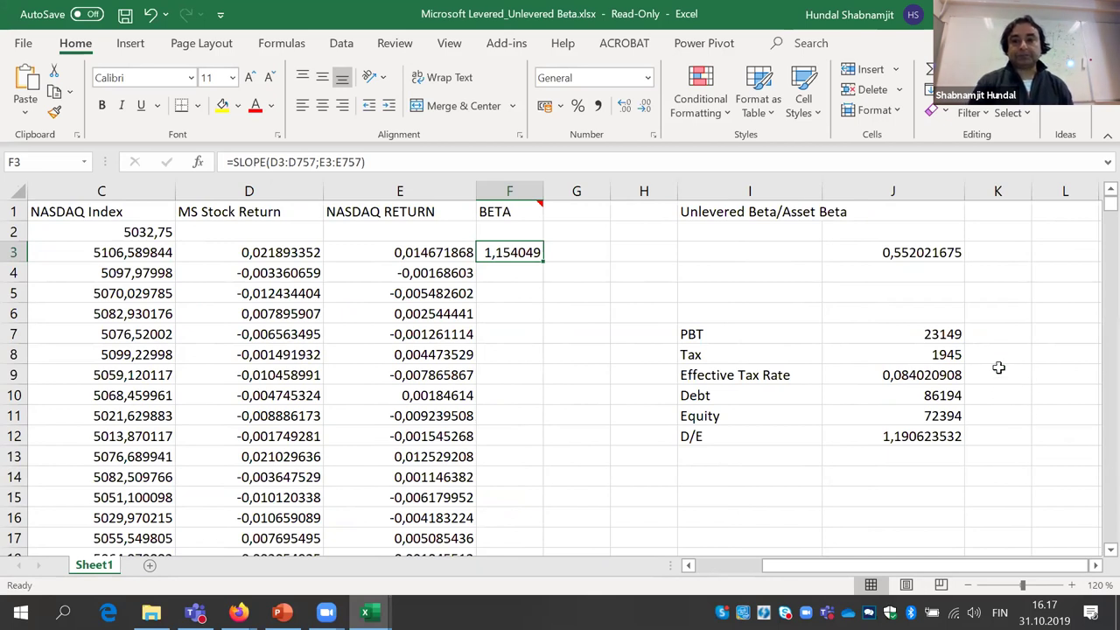
pyautogui.click(940, 333)
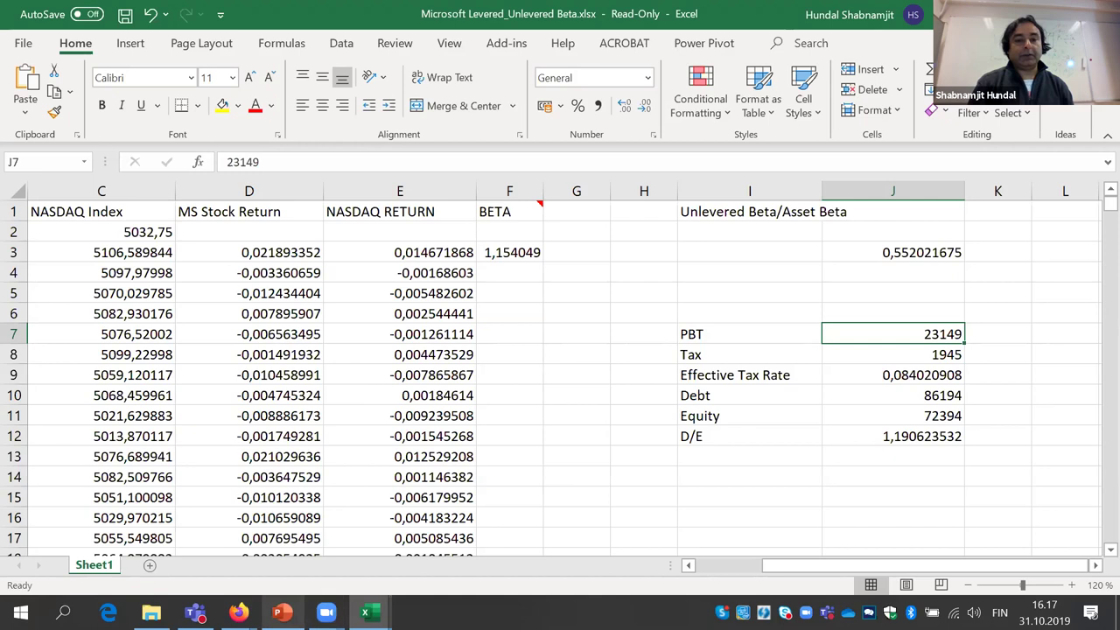
# Switch to PowerPoint and review the unlevered beta formula on slide 10, Beta Estimation Step-By-Step Process
pyautogui.click(280, 612)
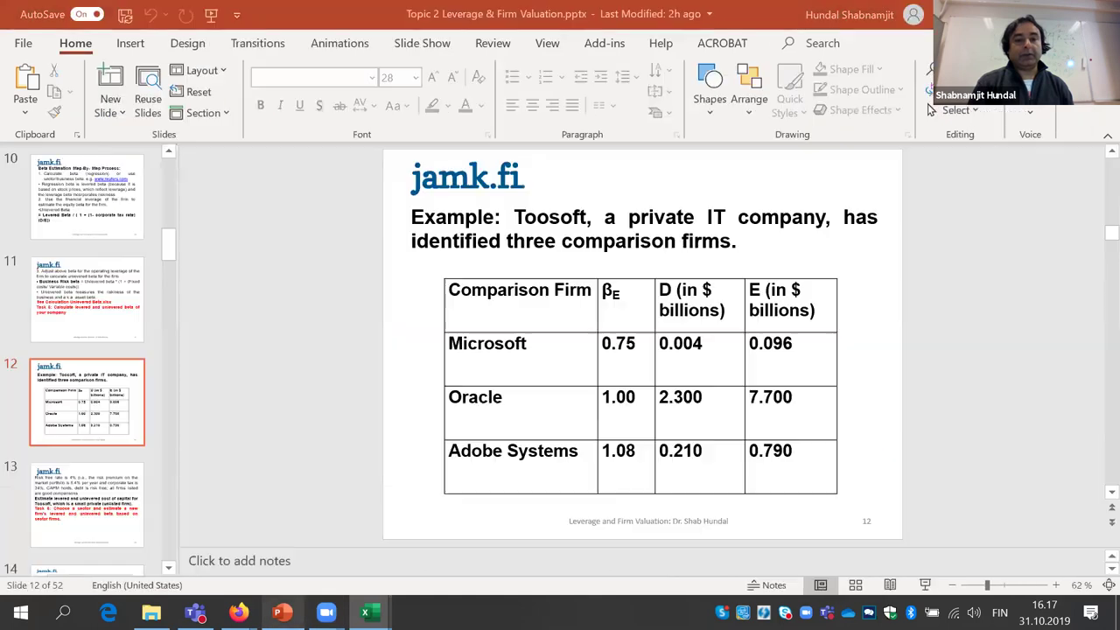
pyautogui.click(91, 314)
pyautogui.click(110, 229)
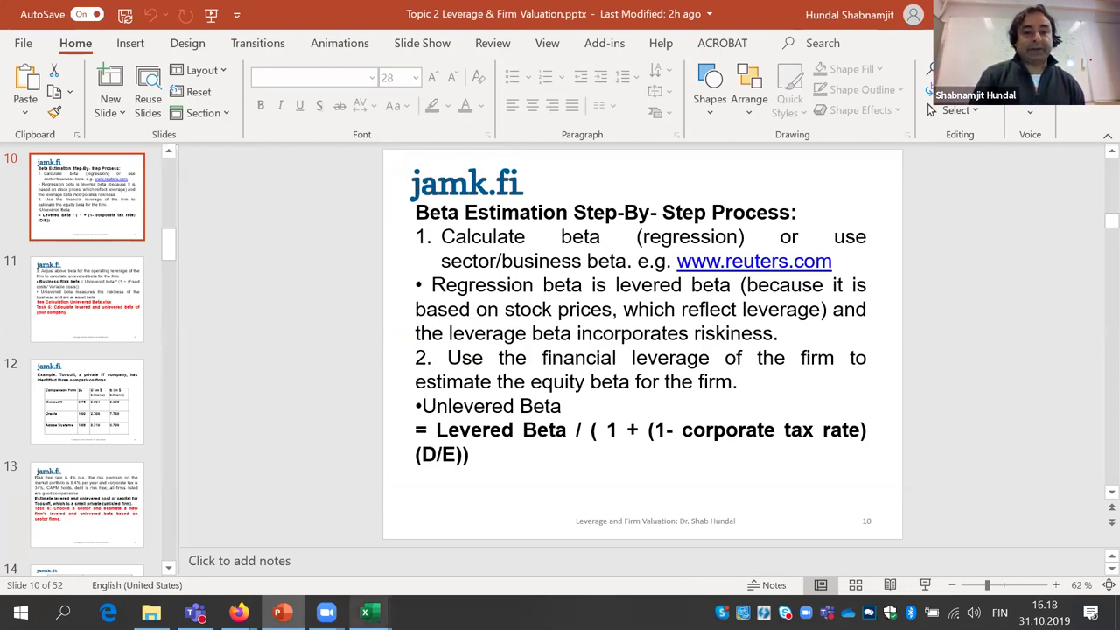
# Return to the Microsoft beta workbook in Excel and examine the PBT and tax figures and the effective tax rate formula in J9
pyautogui.moveTo(365, 613)
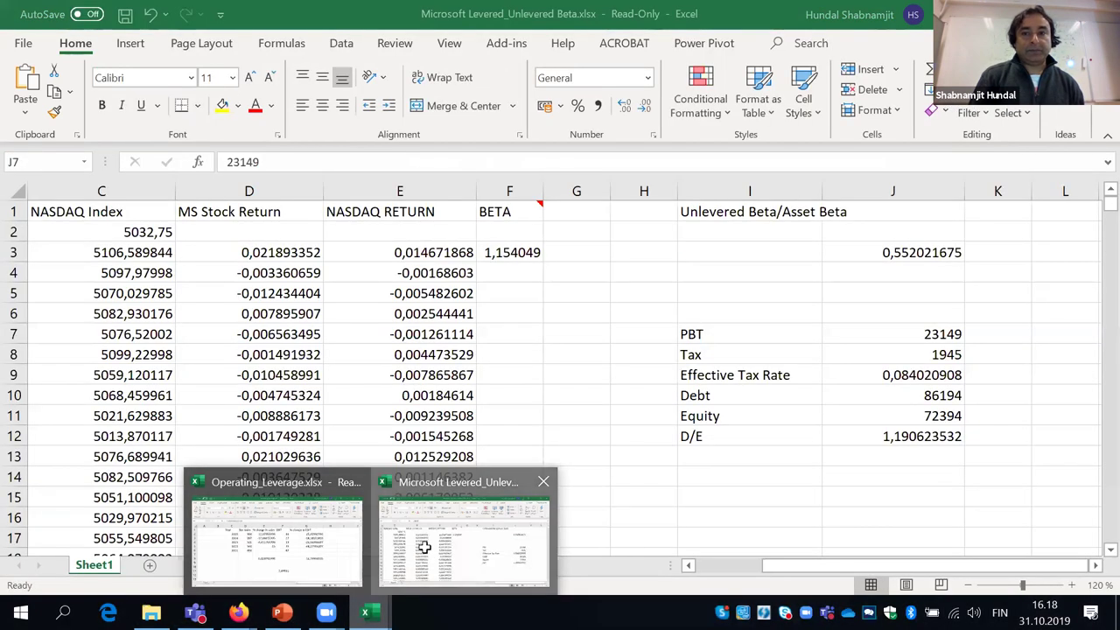
pyautogui.click(423, 547)
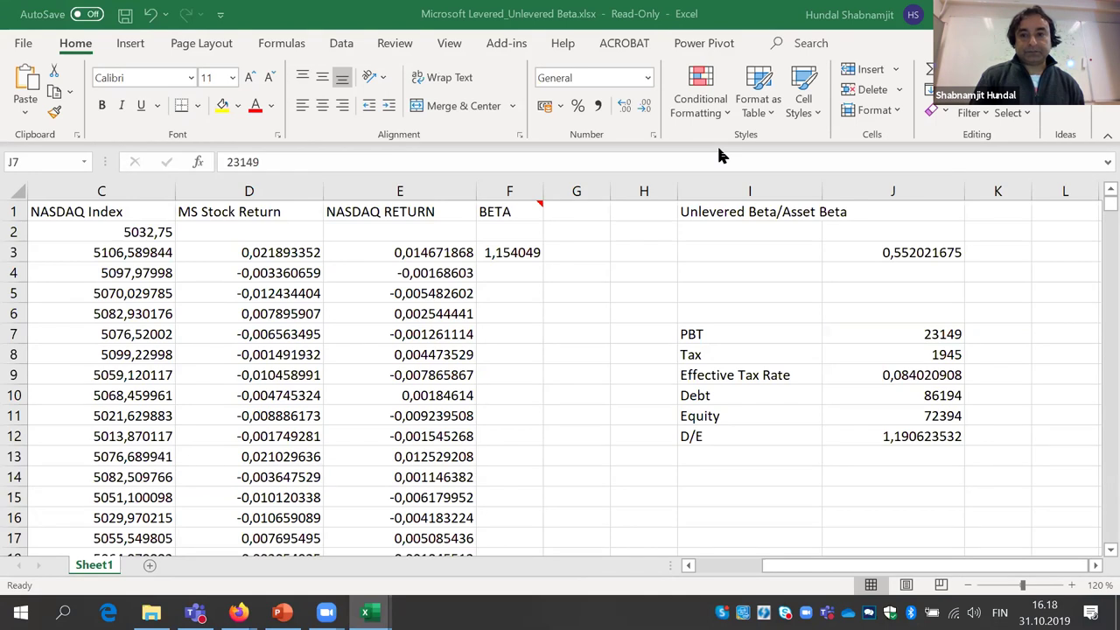
pyautogui.click(929, 331)
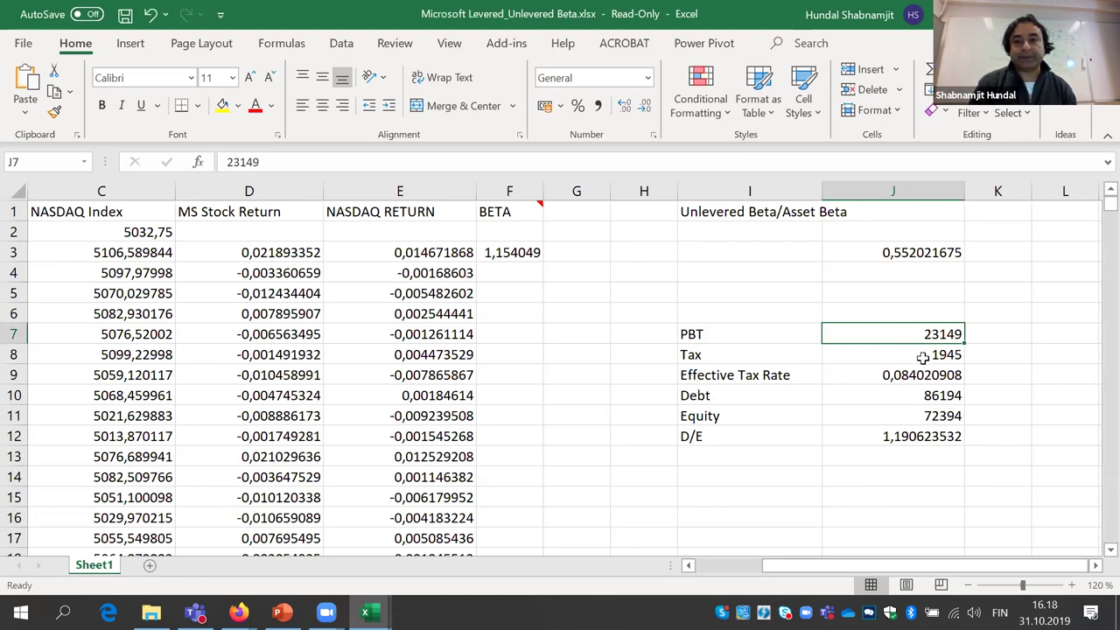
pyautogui.click(923, 357)
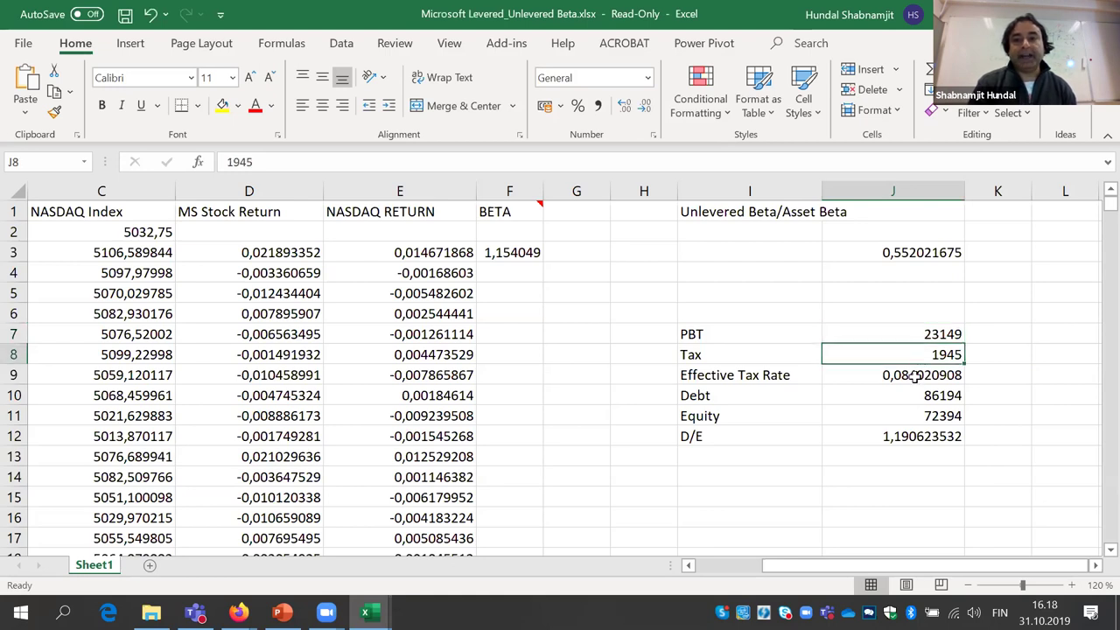
pyautogui.doubleClick(915, 378)
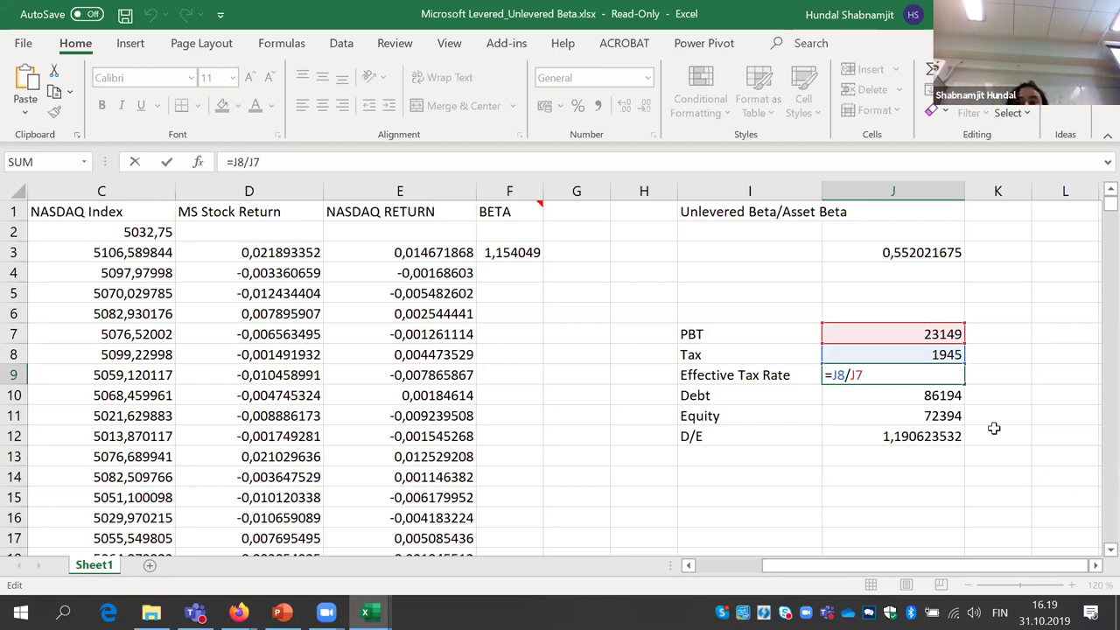
pyautogui.press('Return')
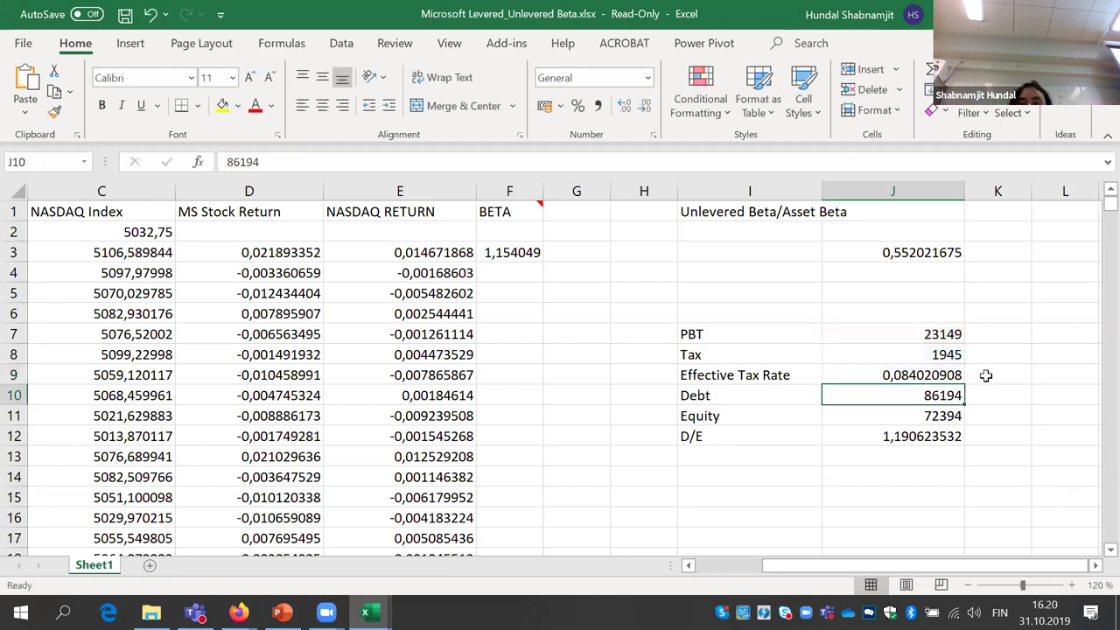
# Examine the equity figure and the D/E formula in J12, then inspect the unlevered beta formula in J3
pyautogui.click(913, 416)
pyautogui.click(908, 440)
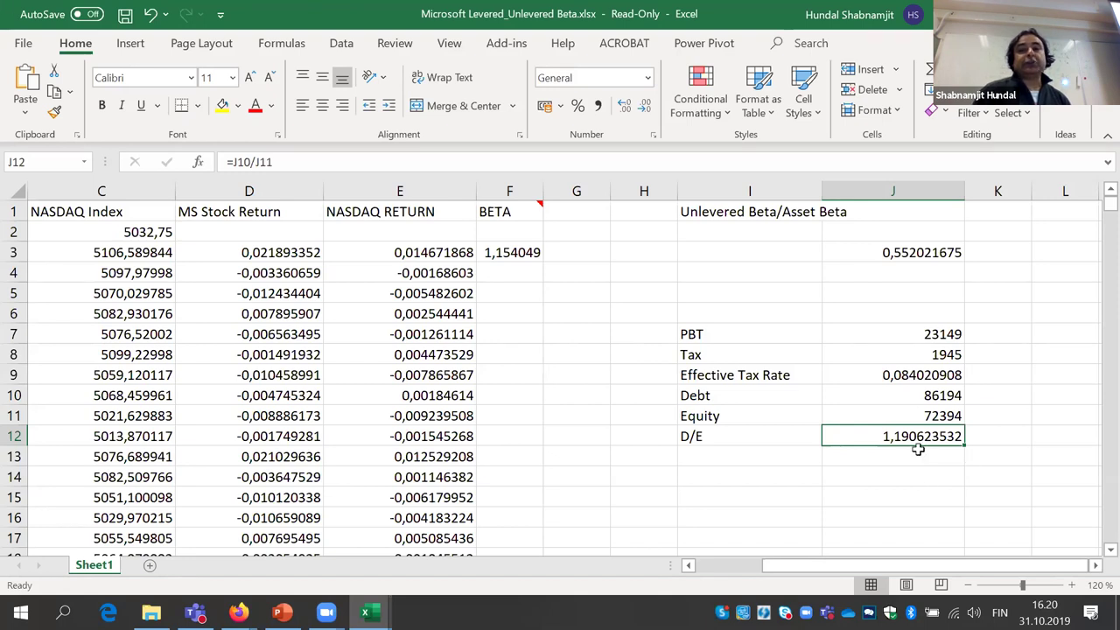
pyautogui.click(903, 252)
pyautogui.doubleClick(903, 252)
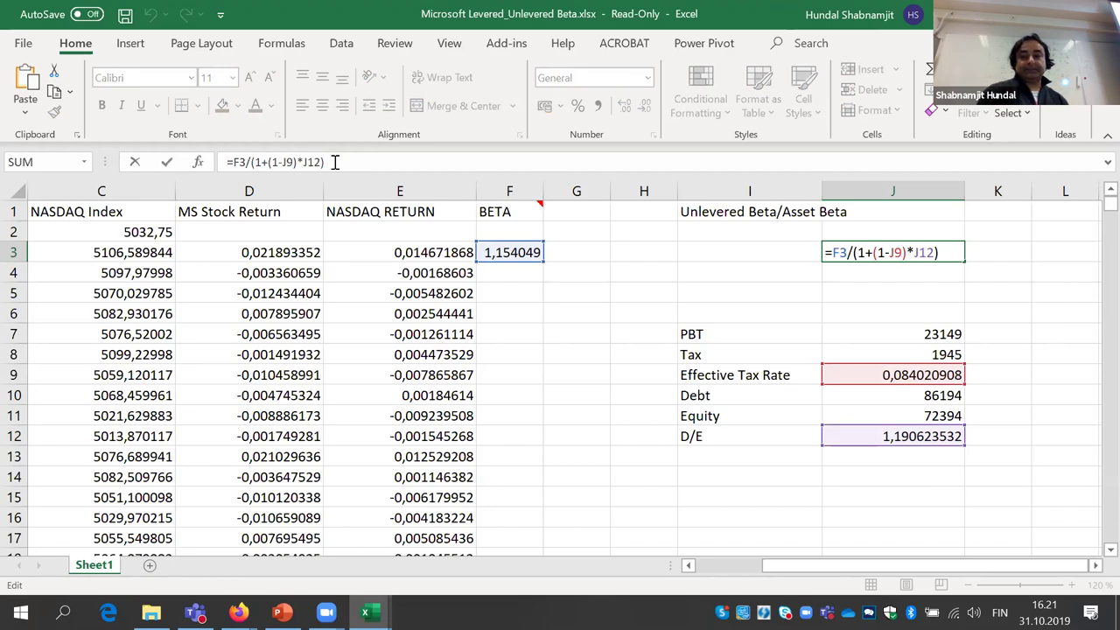
pyautogui.press('Return')
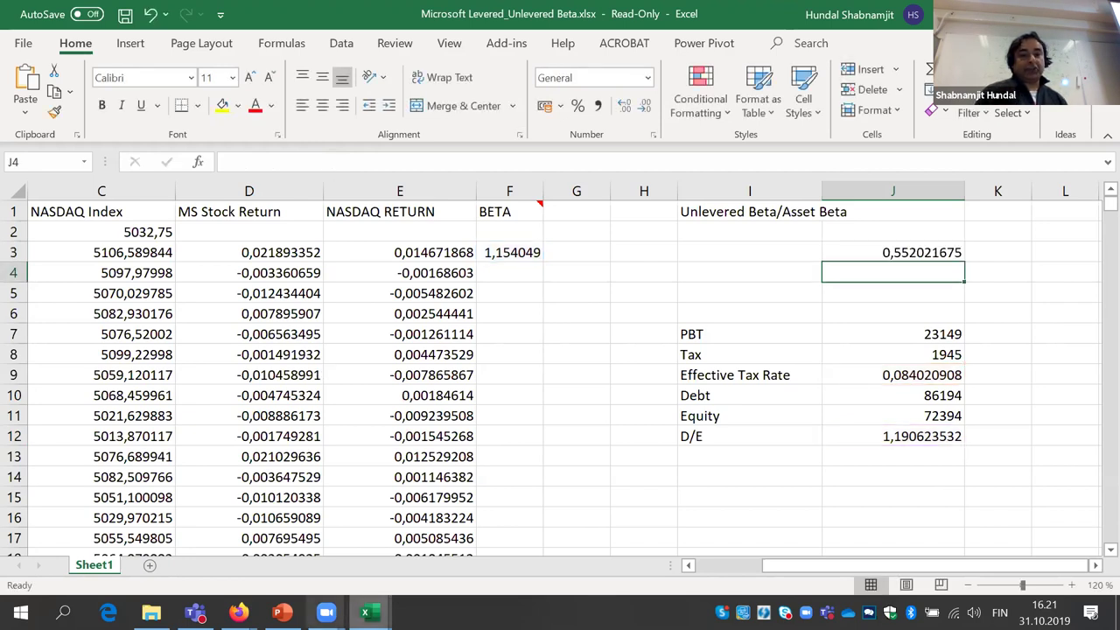
# Compare the unlevered beta formula on slide 10 in PowerPoint with the formula in J3 of the Microsoft beta workbook in Excel
pyautogui.hotkey('alt', 'Tab')
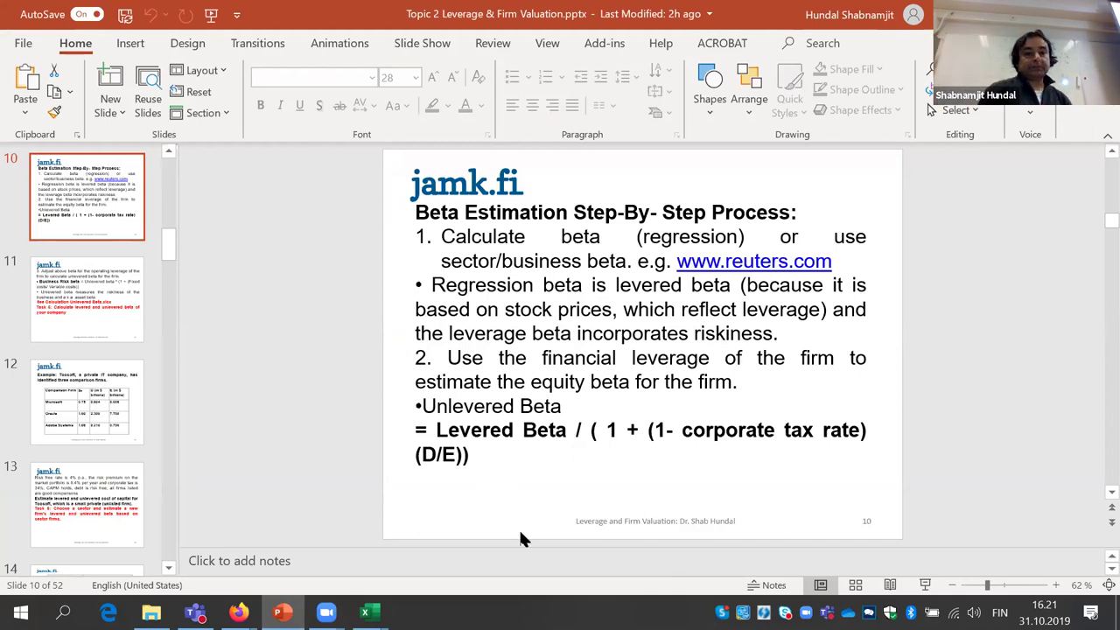
pyautogui.moveTo(365, 612)
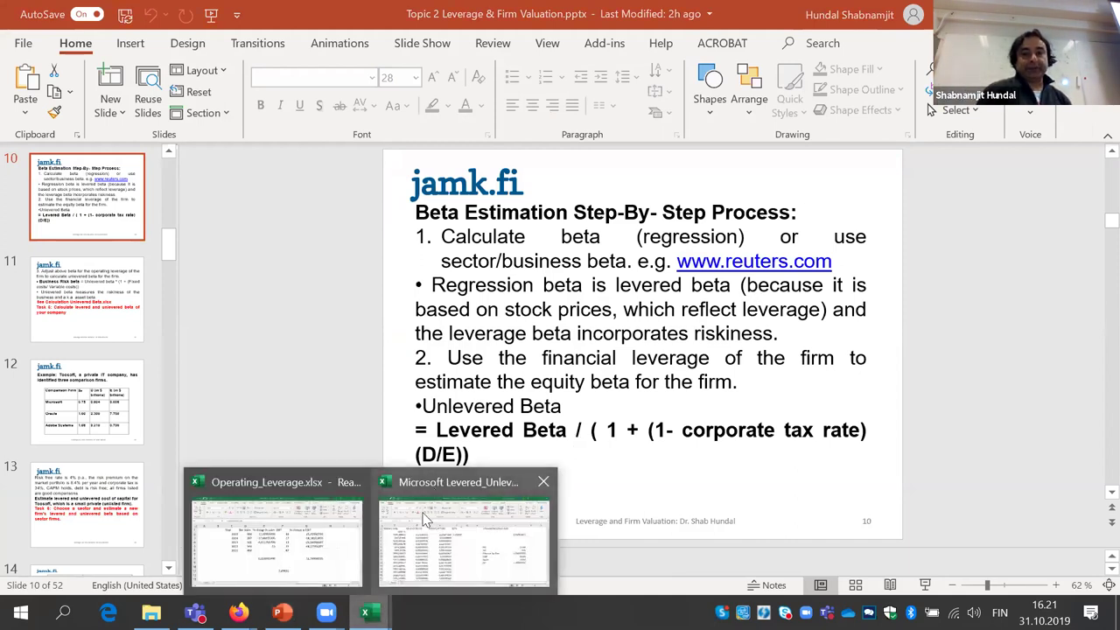
pyautogui.click(425, 519)
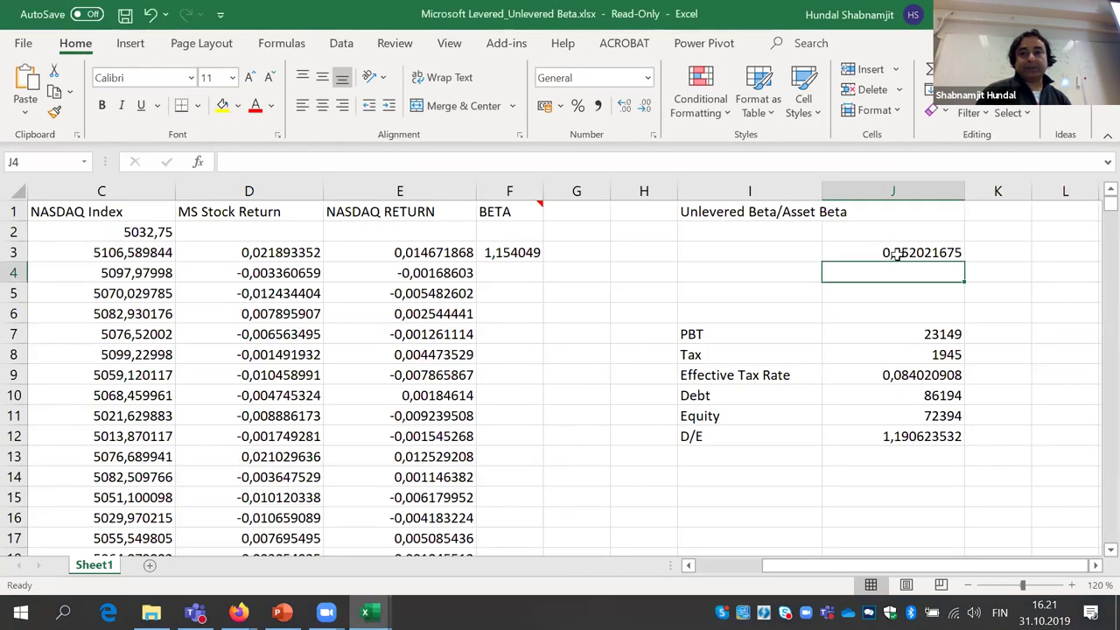
pyautogui.click(897, 253)
pyautogui.doubleClick(895, 253)
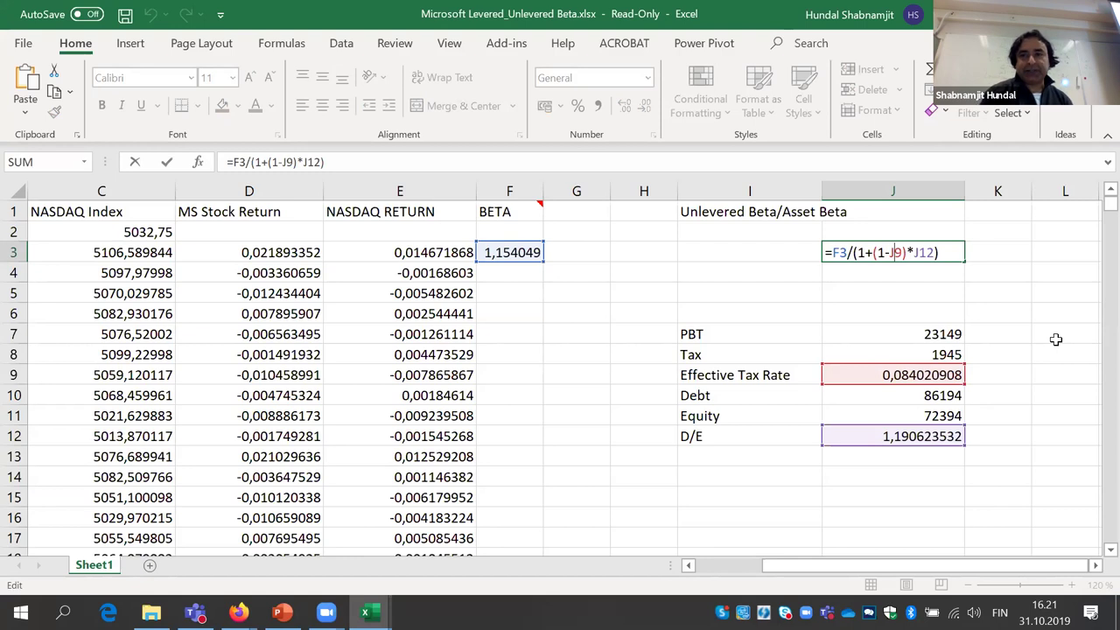
pyautogui.press('Return')
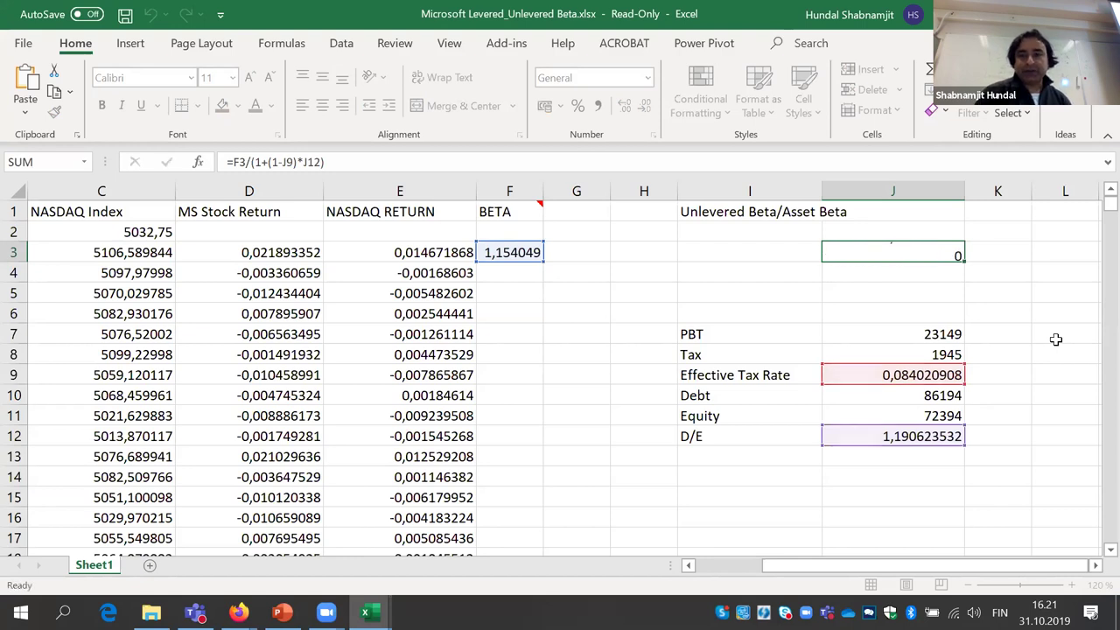
pyautogui.click(912, 252)
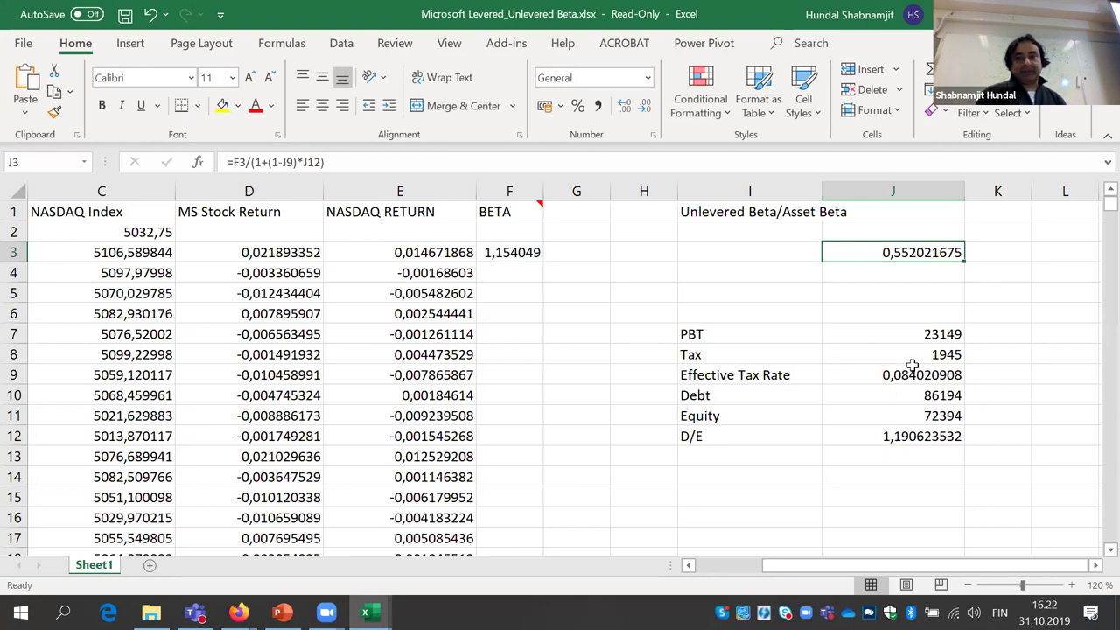
# Compare the levered beta in F3 with the unlevered beta in J3
pyautogui.click(515, 254)
pyautogui.click(869, 254)
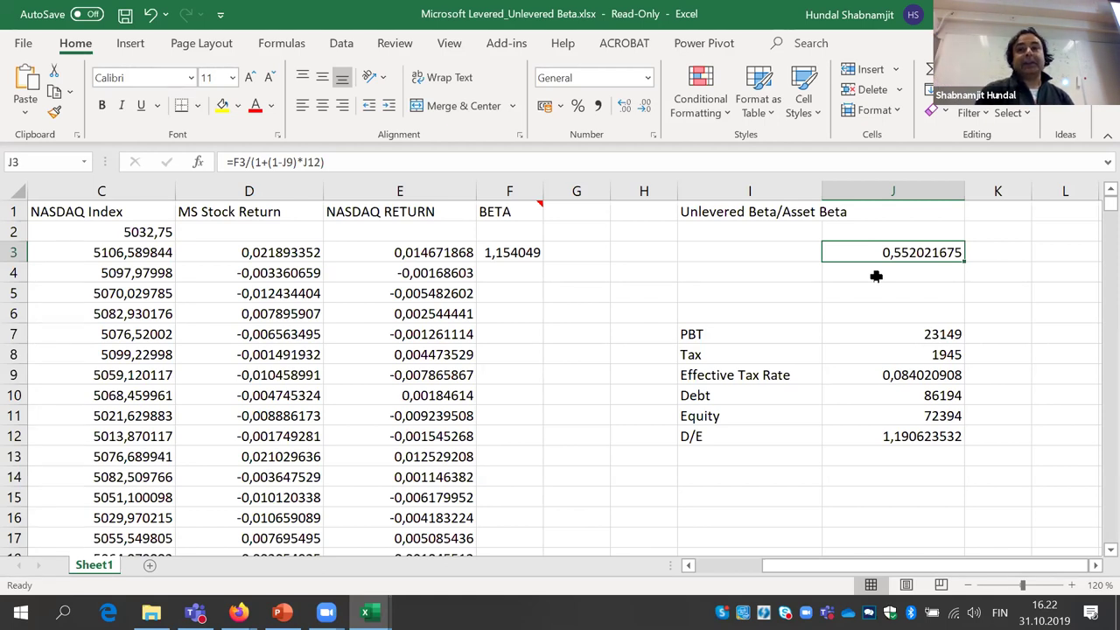
pyautogui.click(532, 254)
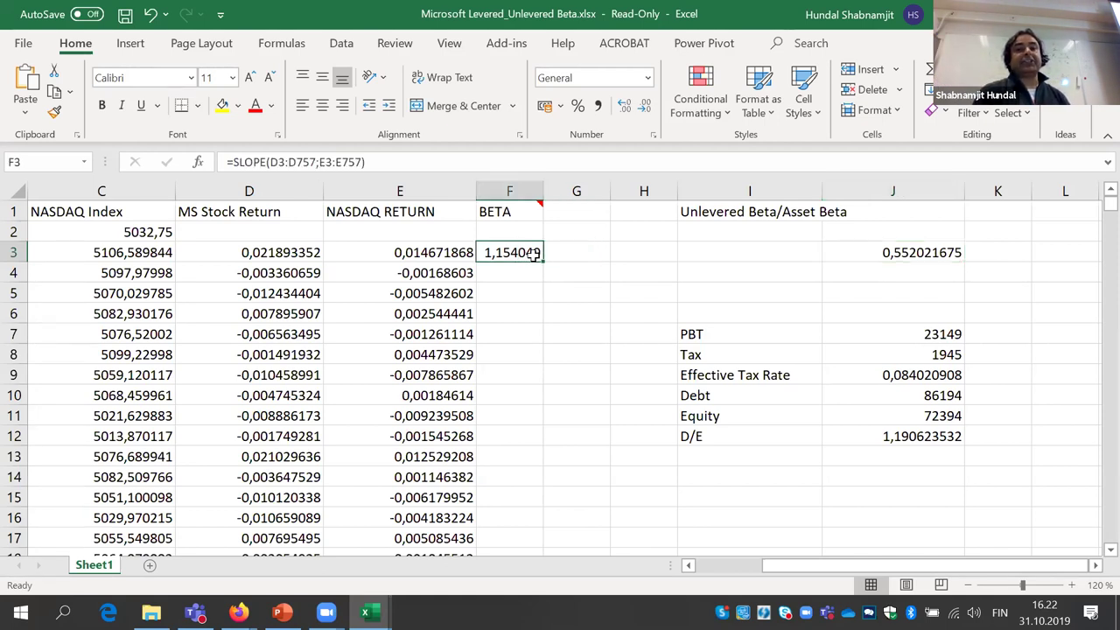
pyautogui.click(887, 254)
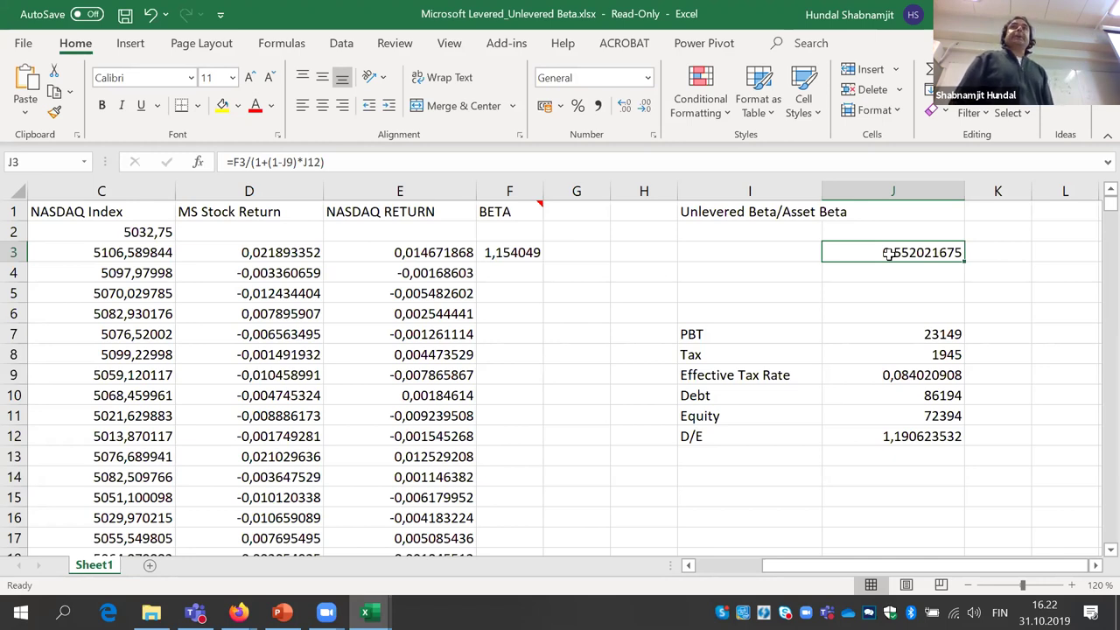
pyautogui.click(512, 254)
pyautogui.click(901, 254)
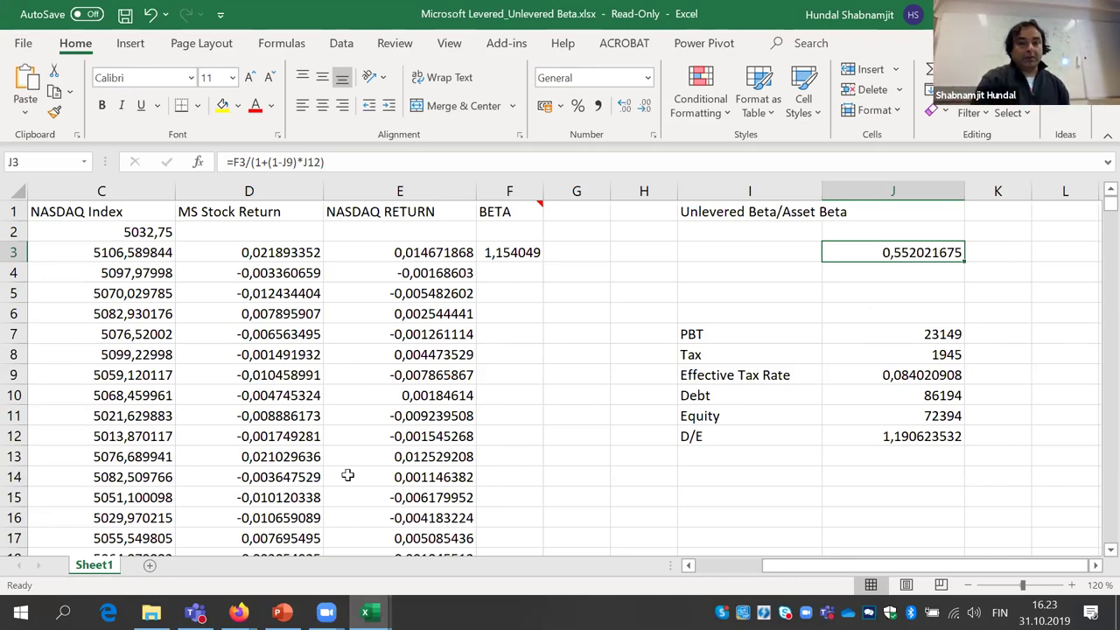
# Switch to PowerPoint and go back to slide 6 to review how operating leverage is measured
pyautogui.click(368, 612)
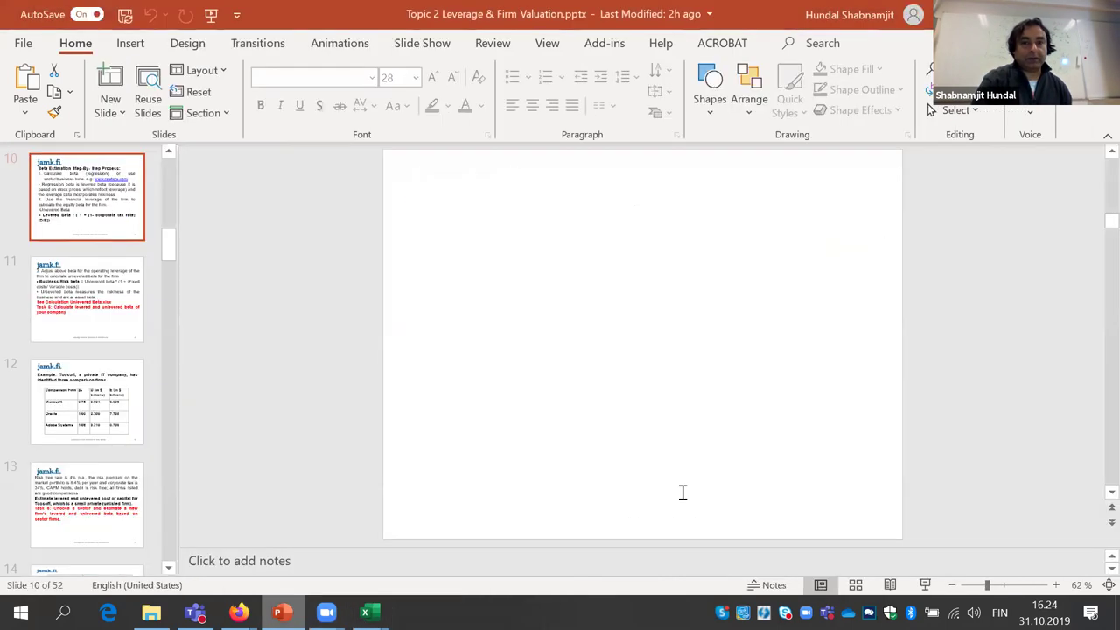
pyautogui.click(280, 613)
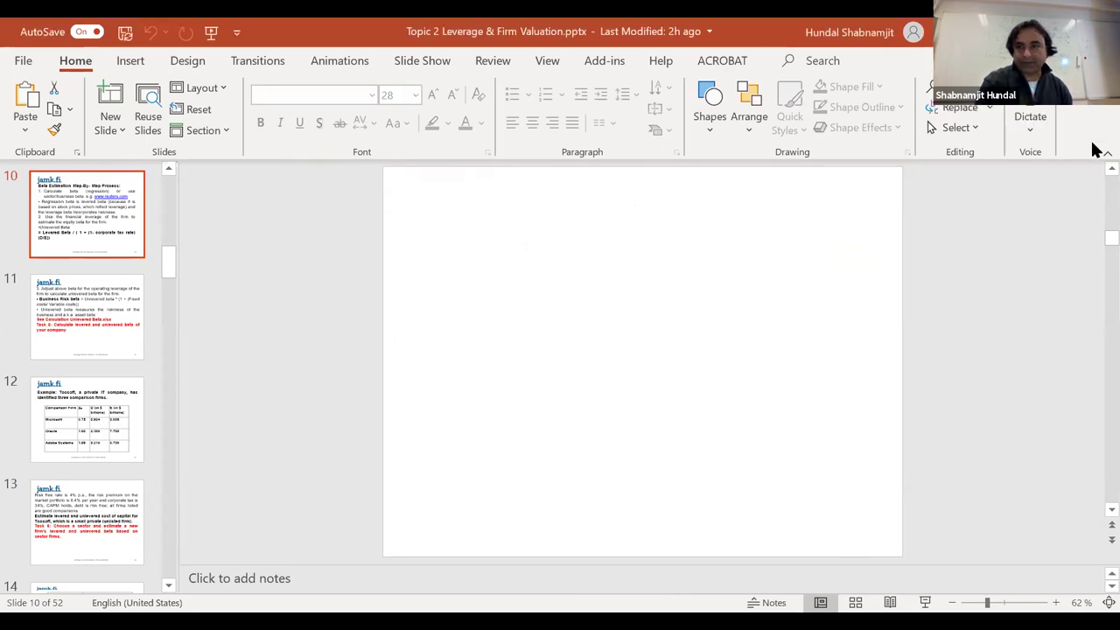
pyautogui.scroll(4, 1092, 172)
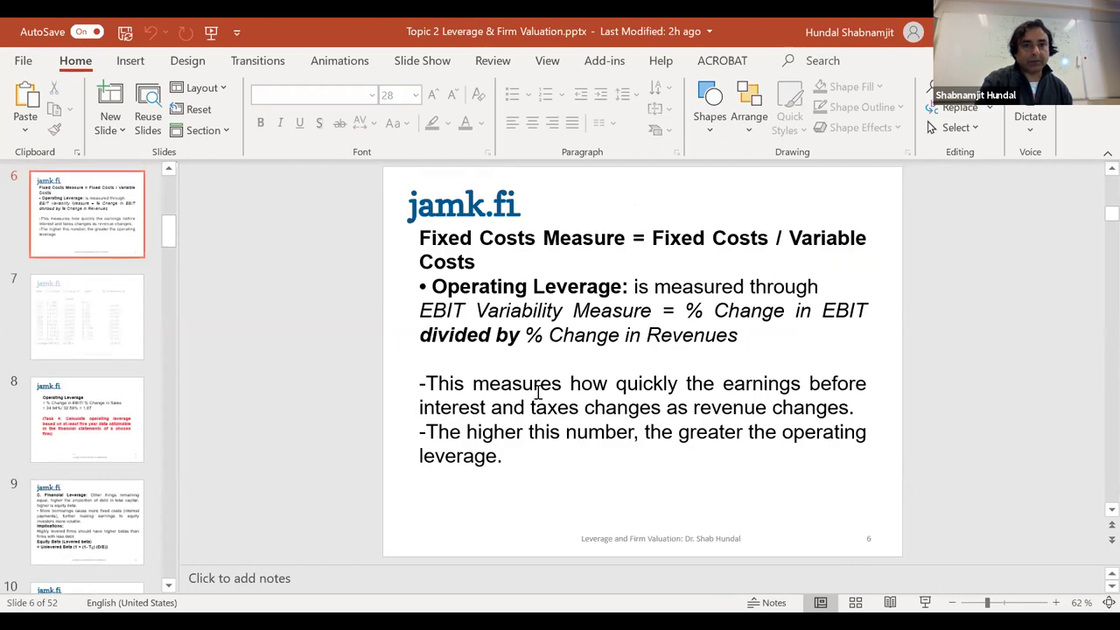
pyautogui.scroll(-1, 1093, 517)
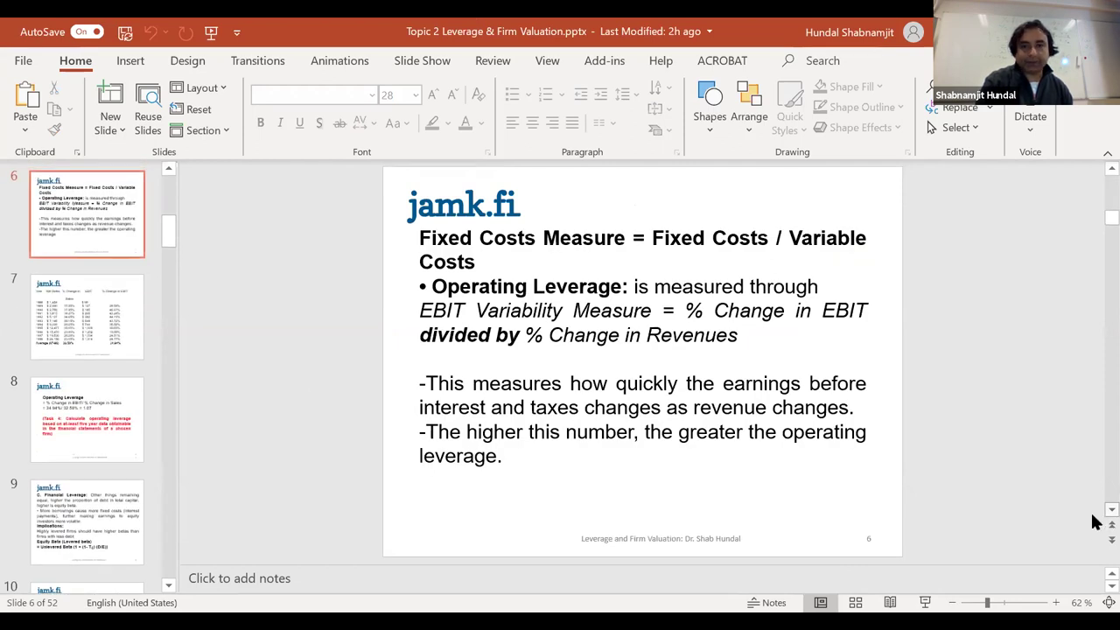